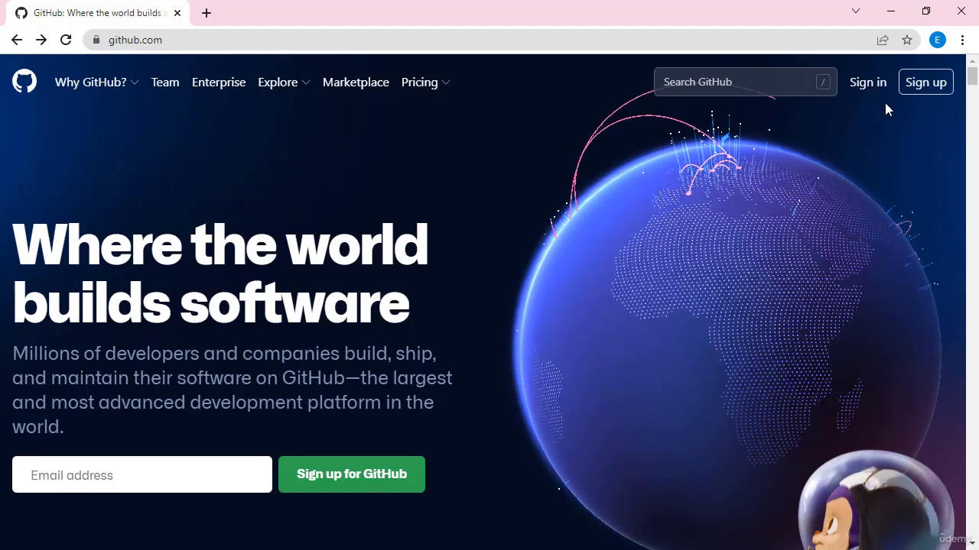
- Open GitHub's account sign-up page, and continue from there to signing in with an existing account
left_click(937, 90)
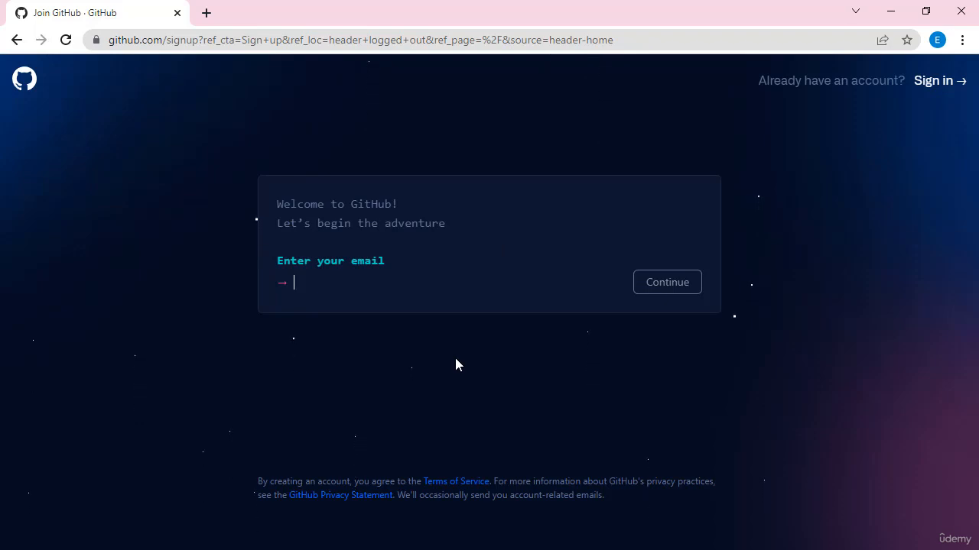
left_click(951, 82)
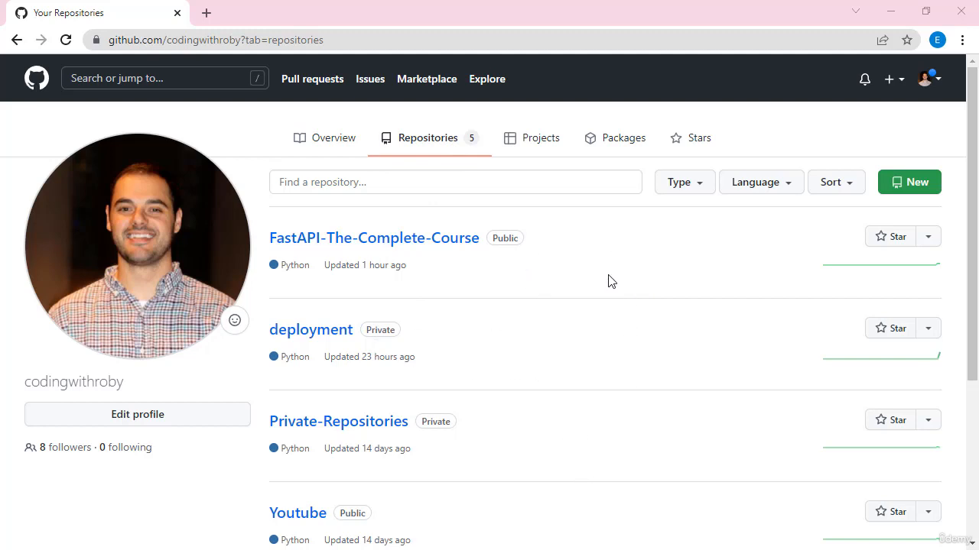
- Start a new repository and name it FastAPI
left_click(910, 186)
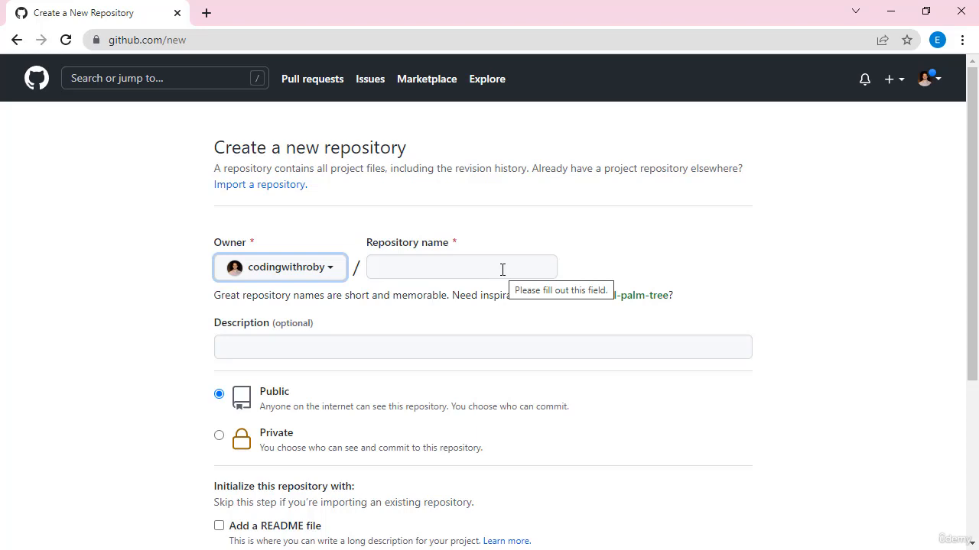
left_click(502, 269)
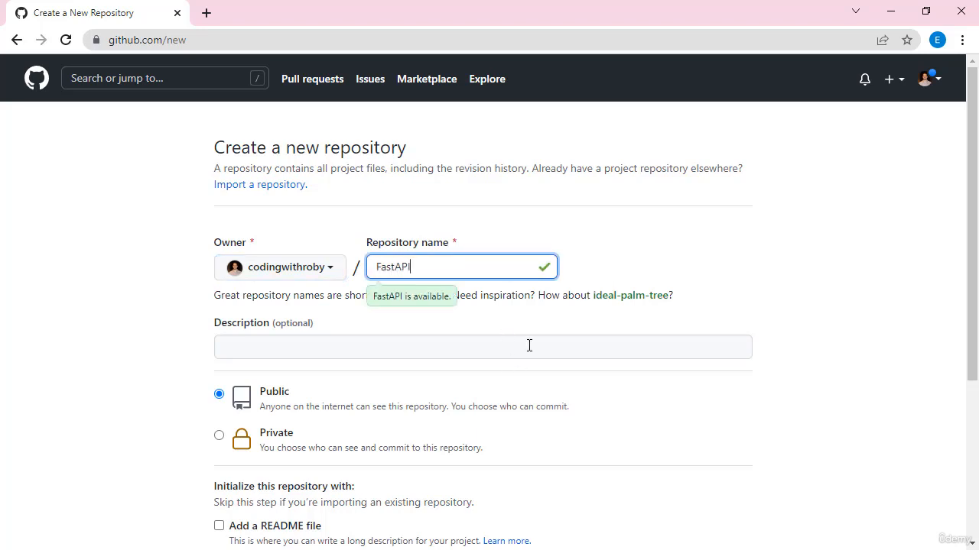
left_click(667, 415)
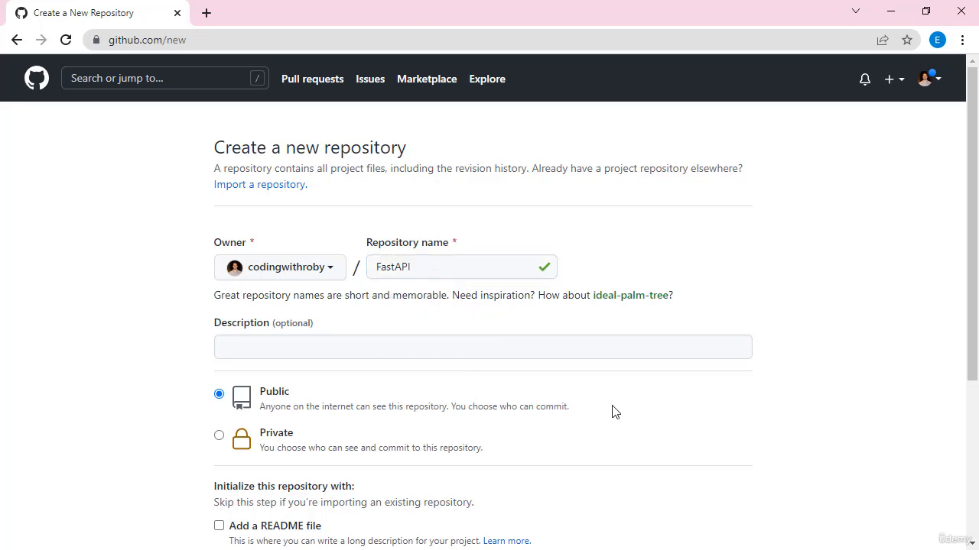
scroll(686, 420, "down", 1)
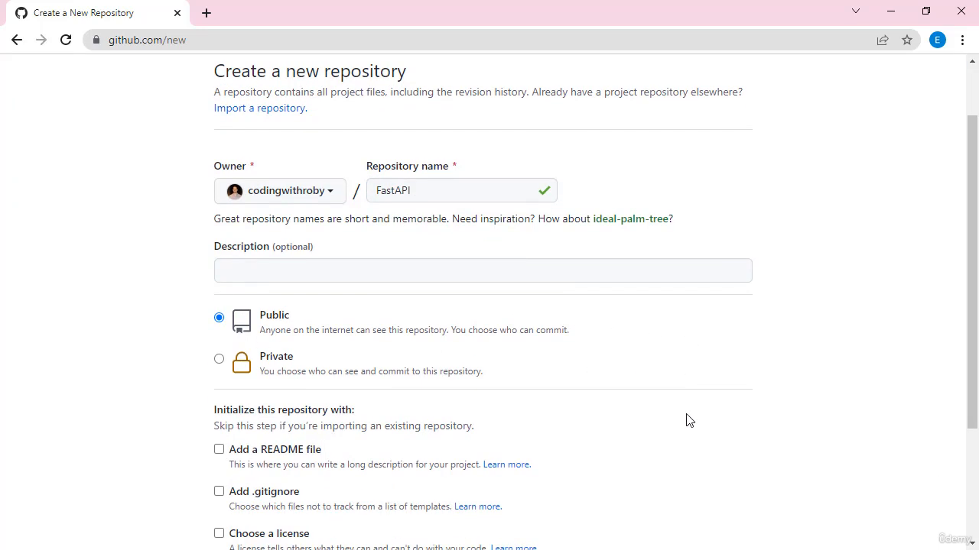
scroll(566, 313, "down", 1)
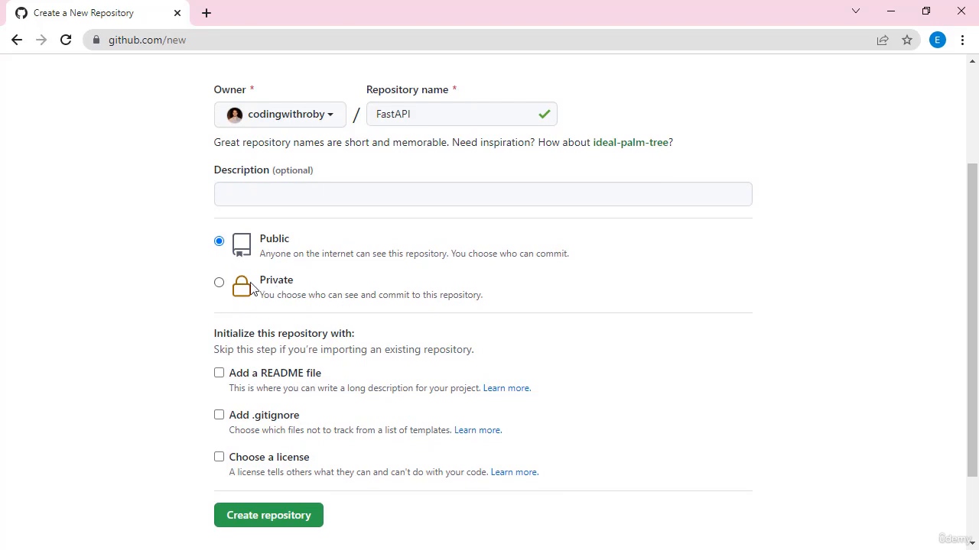
- Make the new repository private and create it without a README, .gitignore or license
left_click(219, 283)
scroll(525, 304, "down", 1)
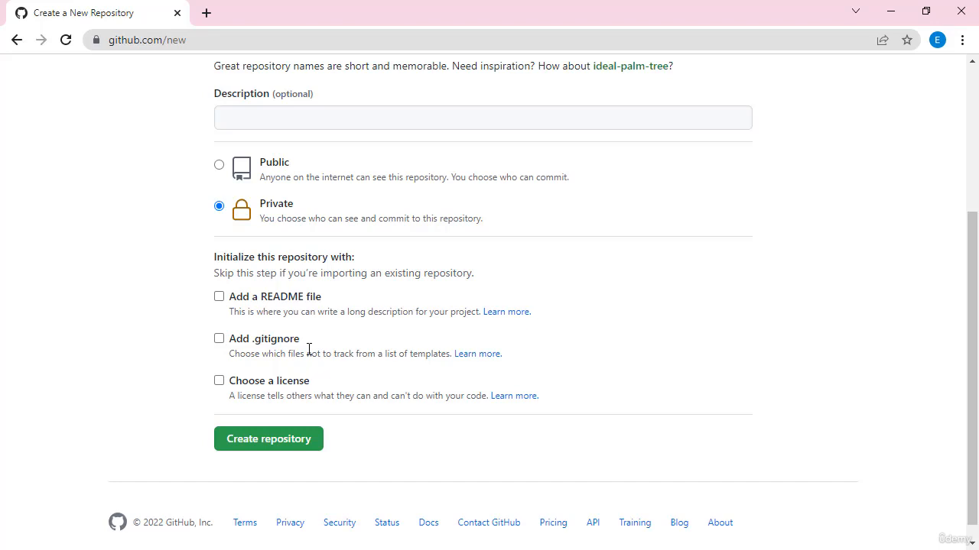
left_click(287, 446)
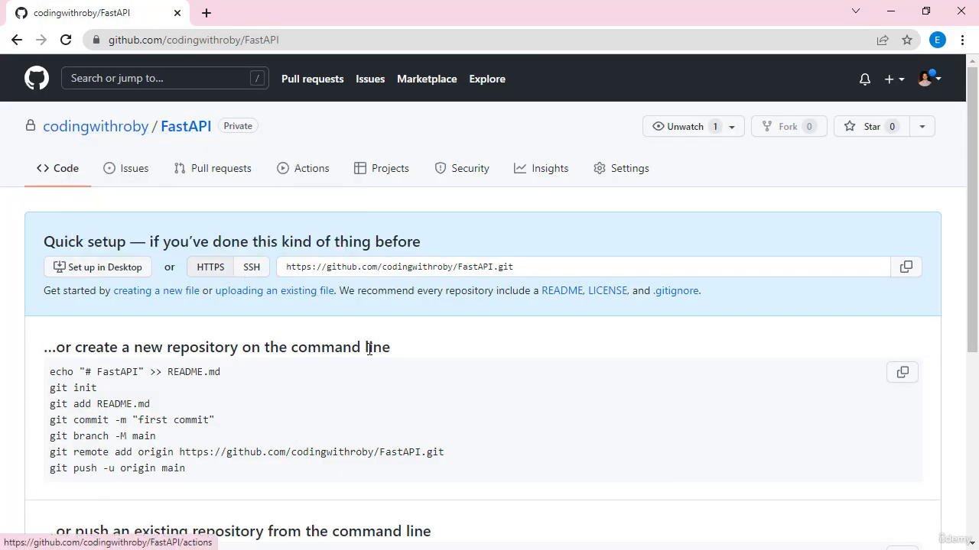
- Switch to the FastAPI project in PyCharm and initialize a Git repository with git init in the terminal
scroll(404, 422, "down", 1)
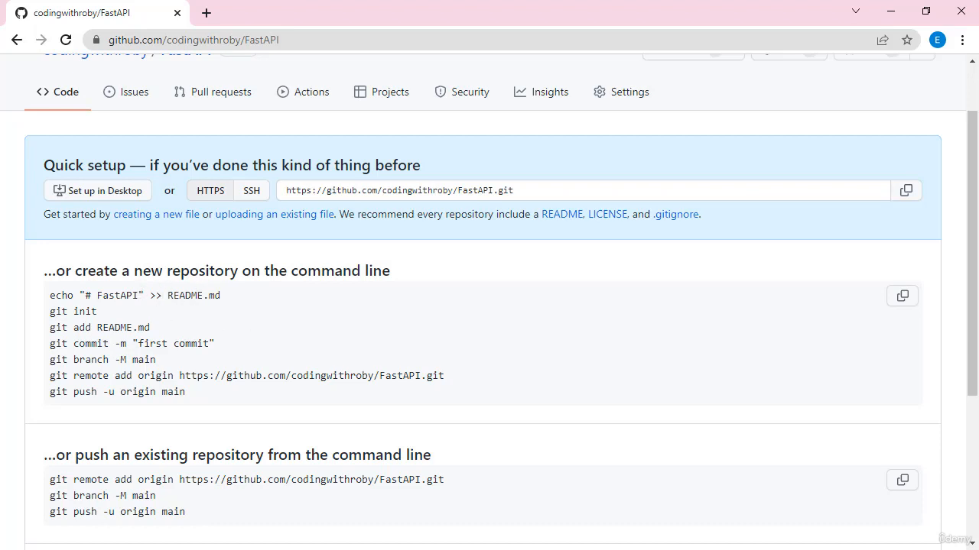
key("alt+Tab")
left_click(893, 16)
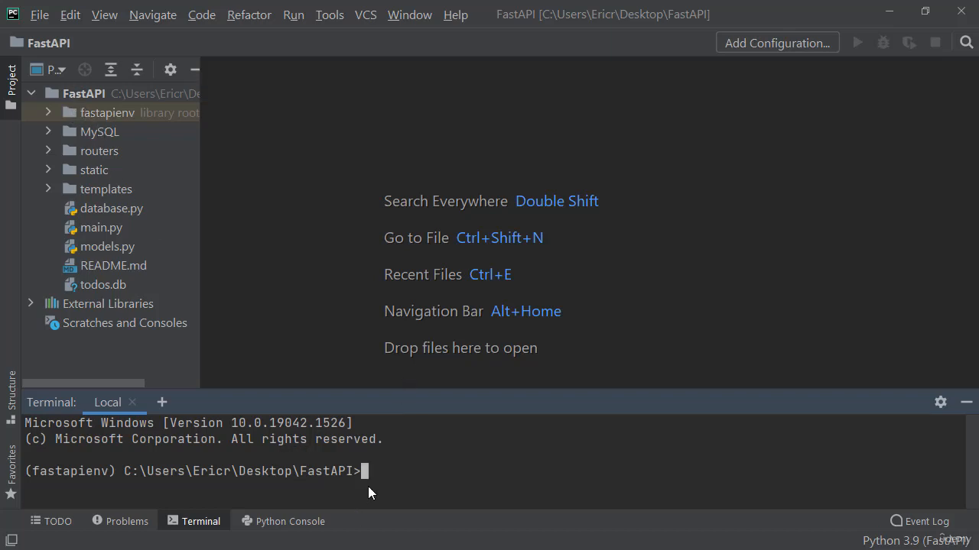
type("git init")
key("Return")
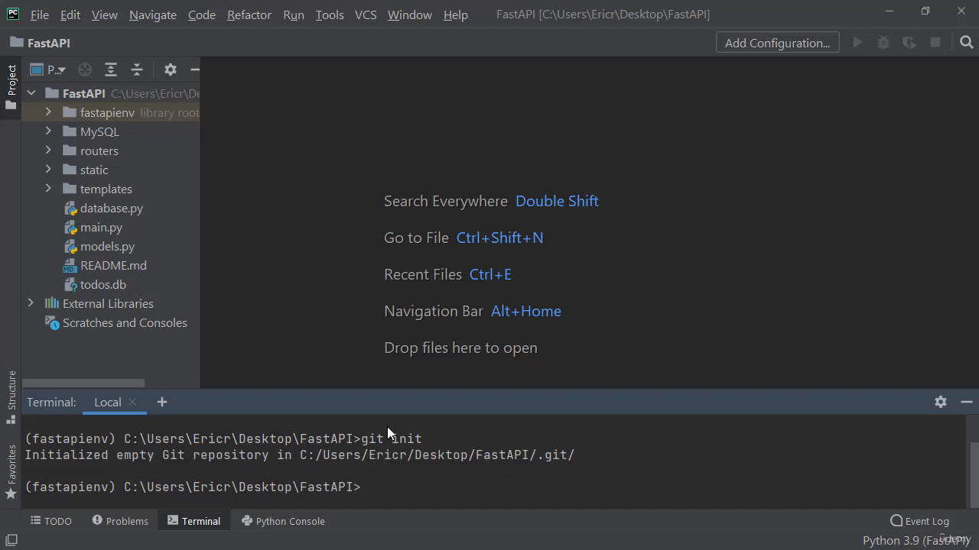
- Enlarge the terminal area and list the project's untracked files with git status
left_click_drag(387, 390, 394, 181)
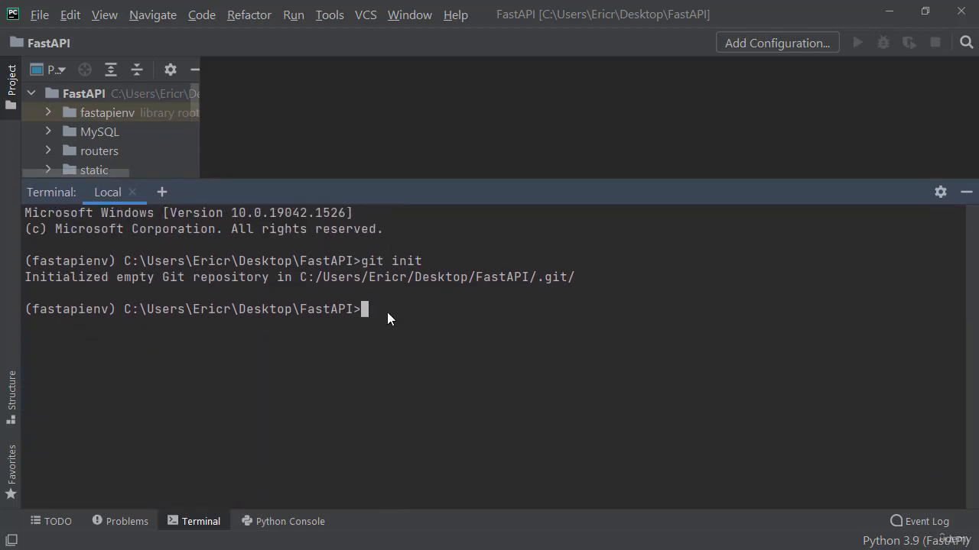
type("git status")
key("Return")
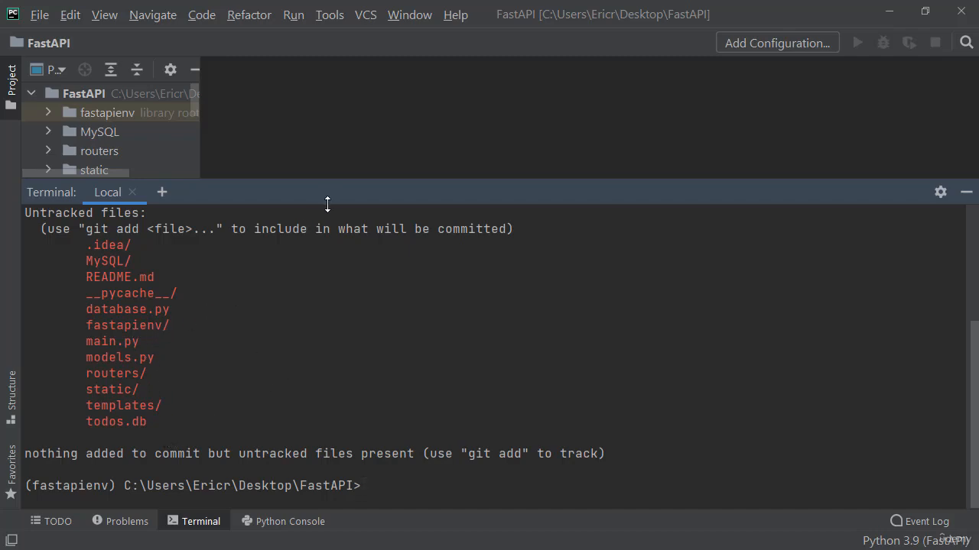
- Exclude the fastapienv folder from version control through a new .gitignore file, and add that file to Git
left_click_drag(328, 184, 319, 384)
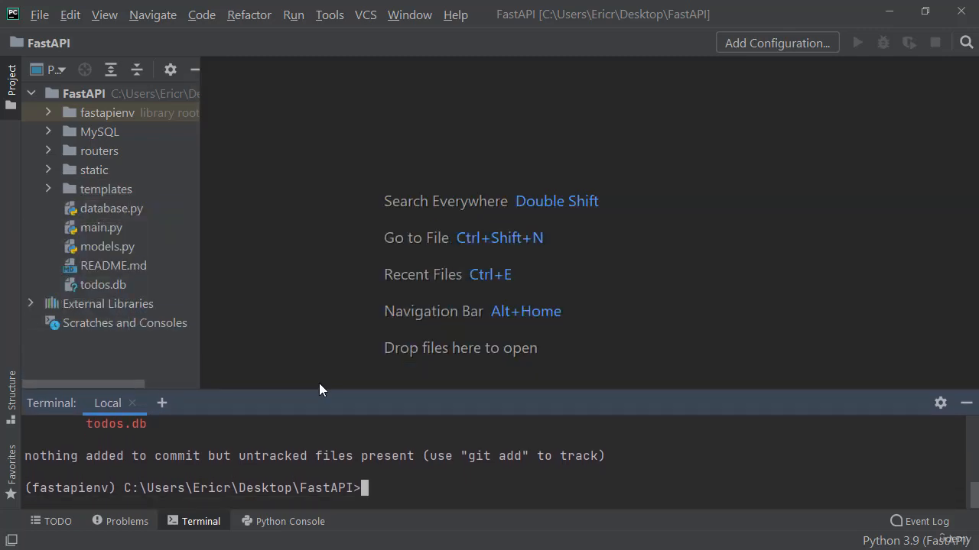
left_click(129, 110)
right_click(99, 112)
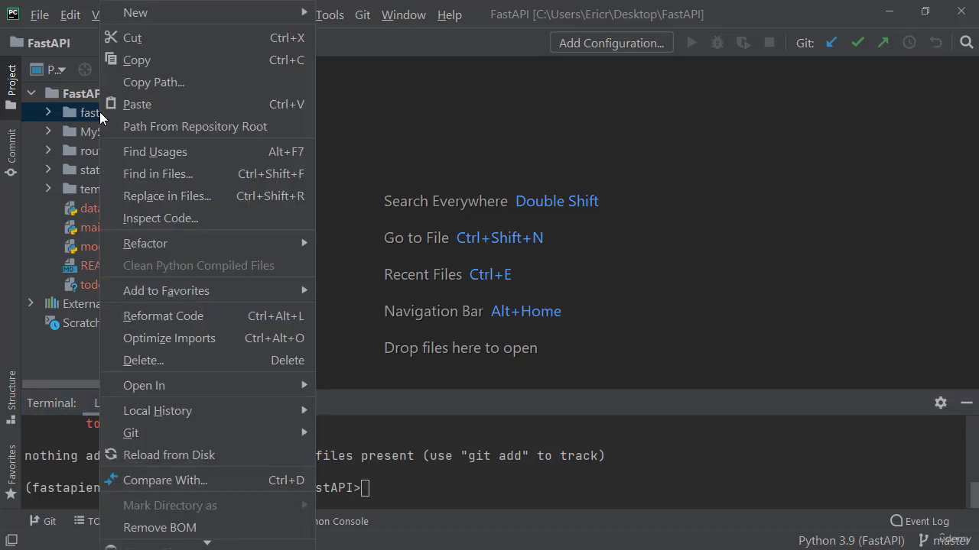
mouse_move(191, 437)
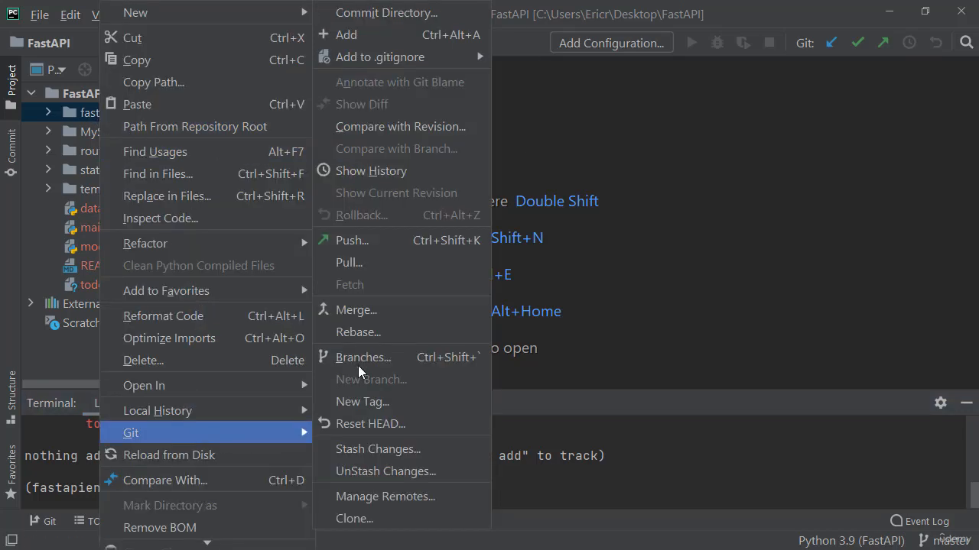
mouse_move(396, 56)
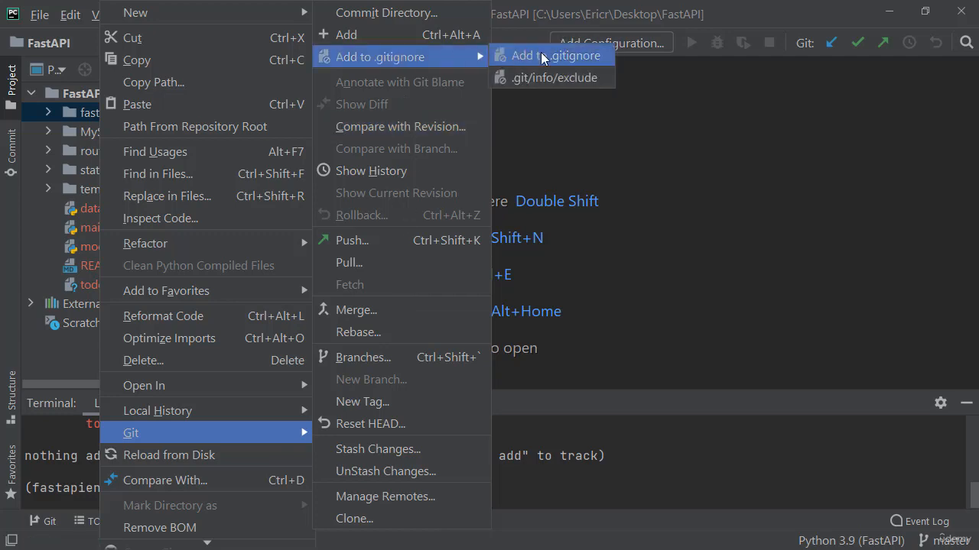
left_click(565, 57)
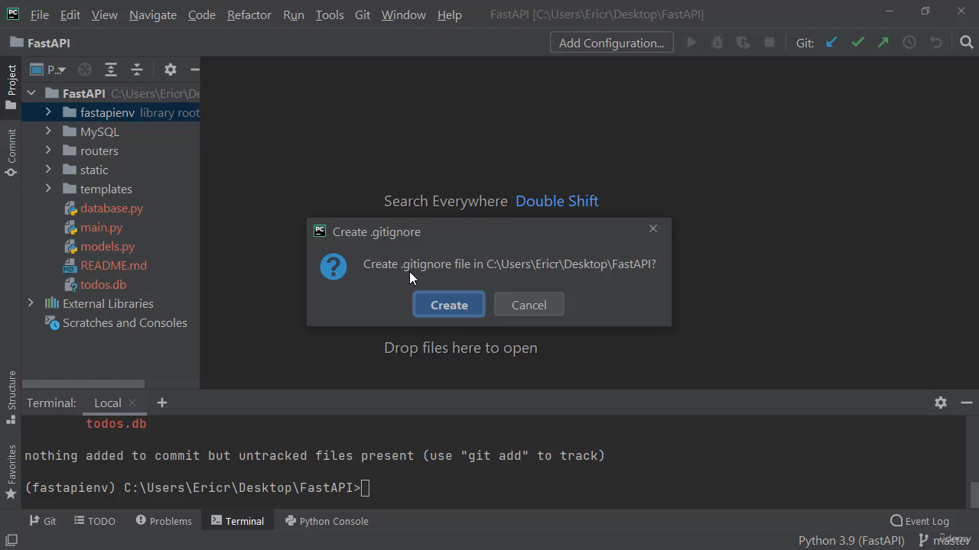
left_click(435, 304)
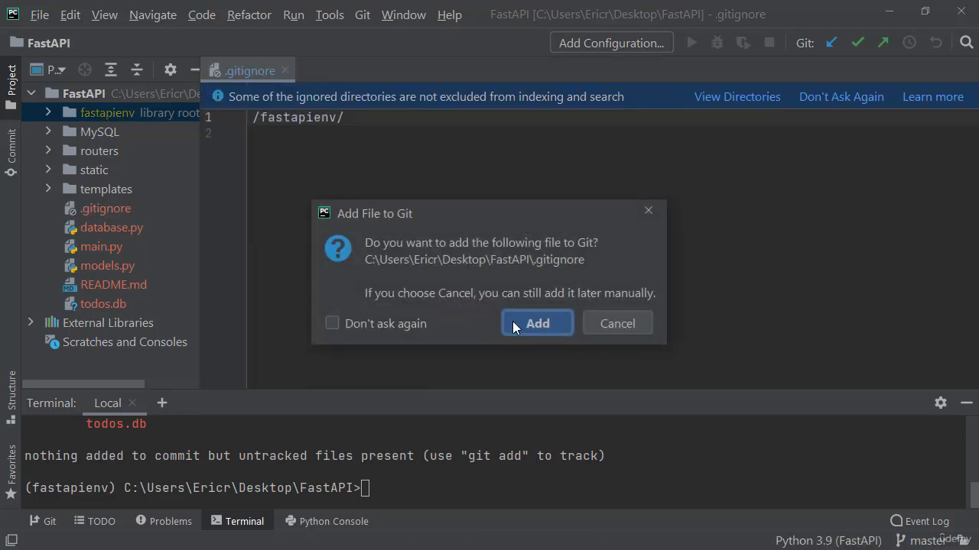
left_click(536, 323)
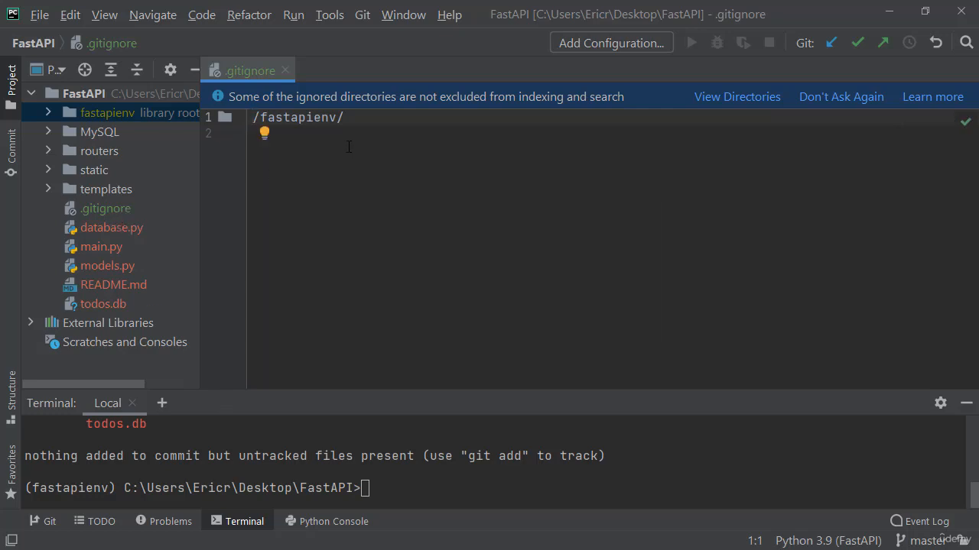
- Examine the /fastapienv/ entry in .gitignore and the contents of the fastapienv folder
left_click(391, 122)
left_click_drag(391, 122, 230, 119)
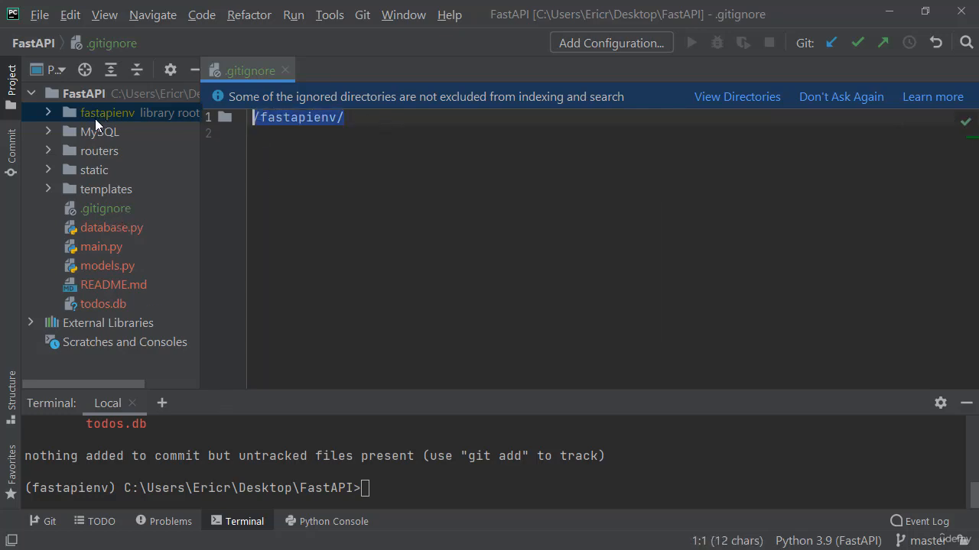
left_click(48, 112)
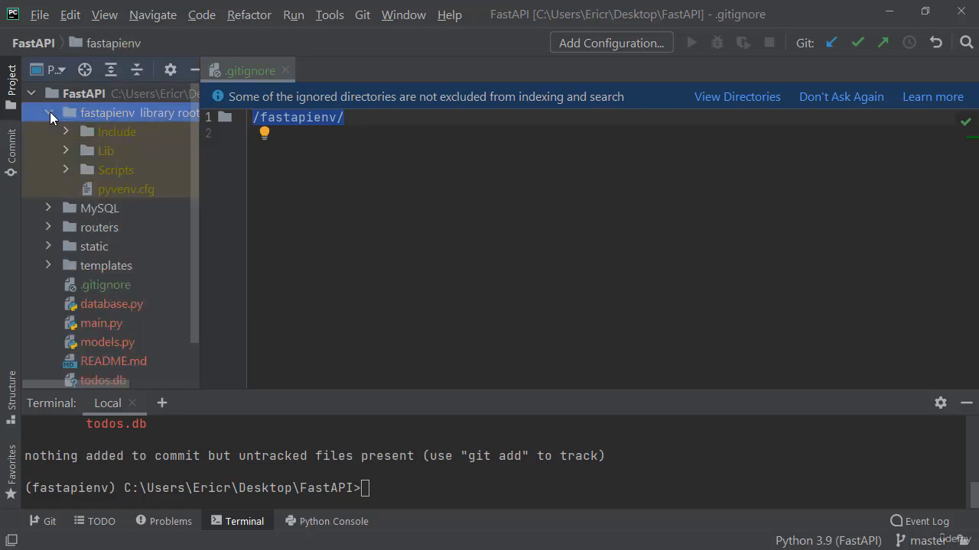
left_click(48, 112)
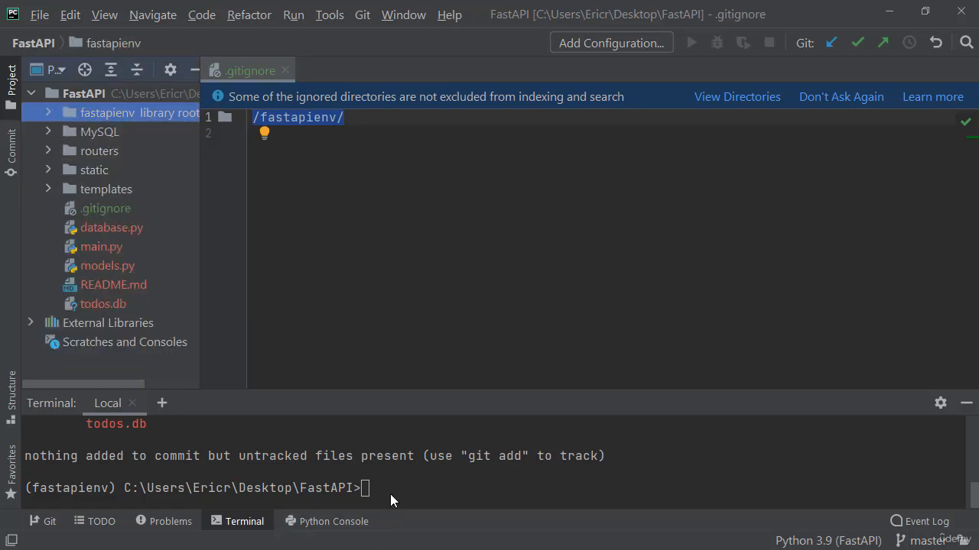
- Run git status again in an enlarged terminal to check which files are untracked with the ignore rule in place
left_click_drag(402, 388, 403, 247)
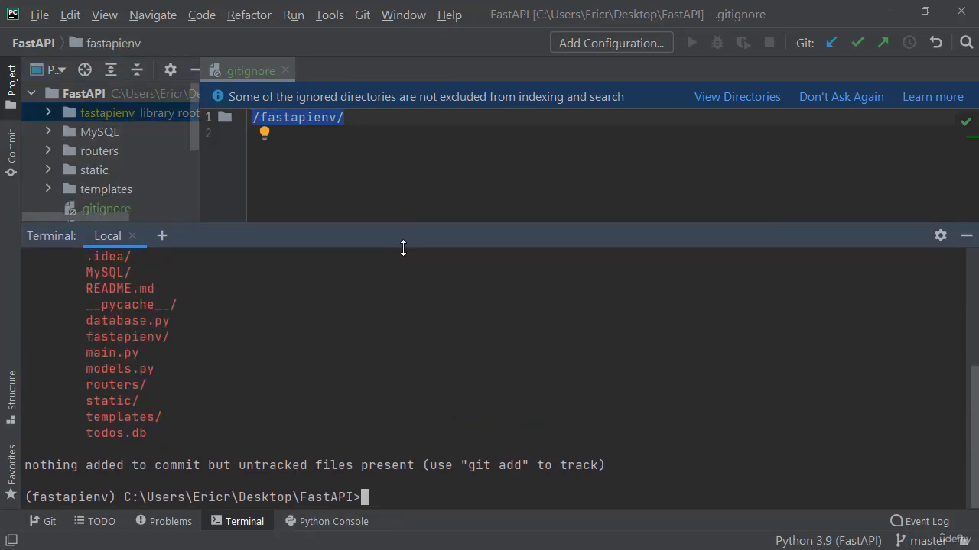
type("git status")
key("Return")
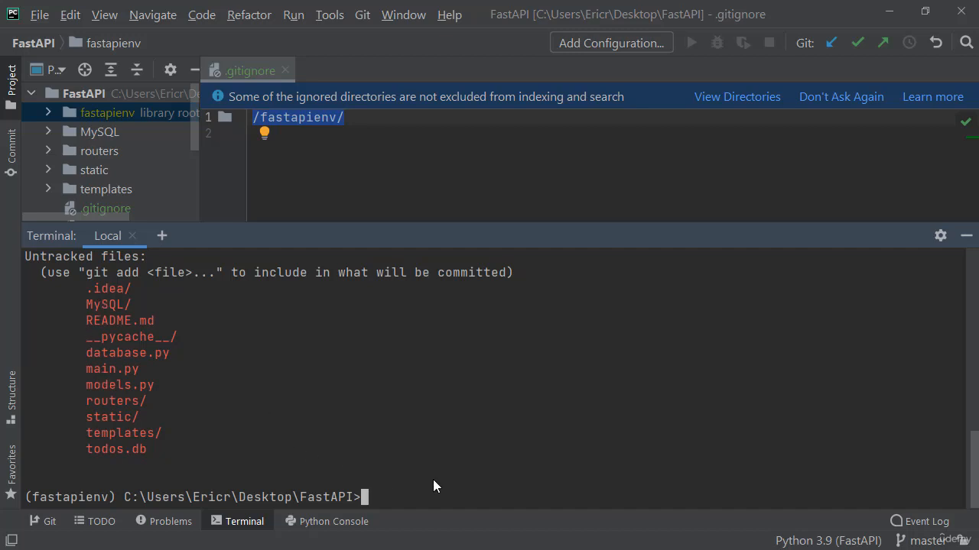
- Stage all project files with git add -A and review the staged files with git status
type("git add -A")
key("Return")
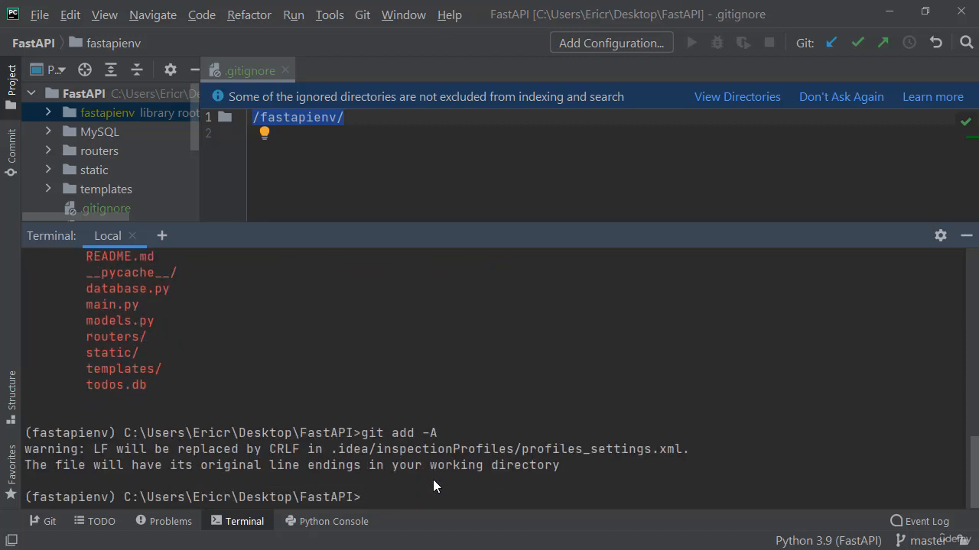
type("git status")
key("Return")
scroll(458, 370, "up", 8)
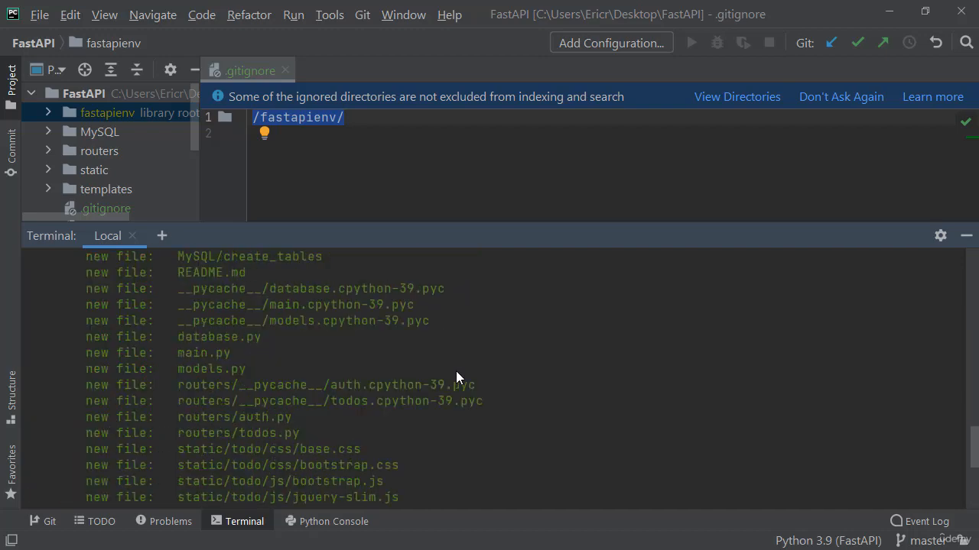
scroll(456, 371, "down", 6)
scroll(455, 370, "down", 2)
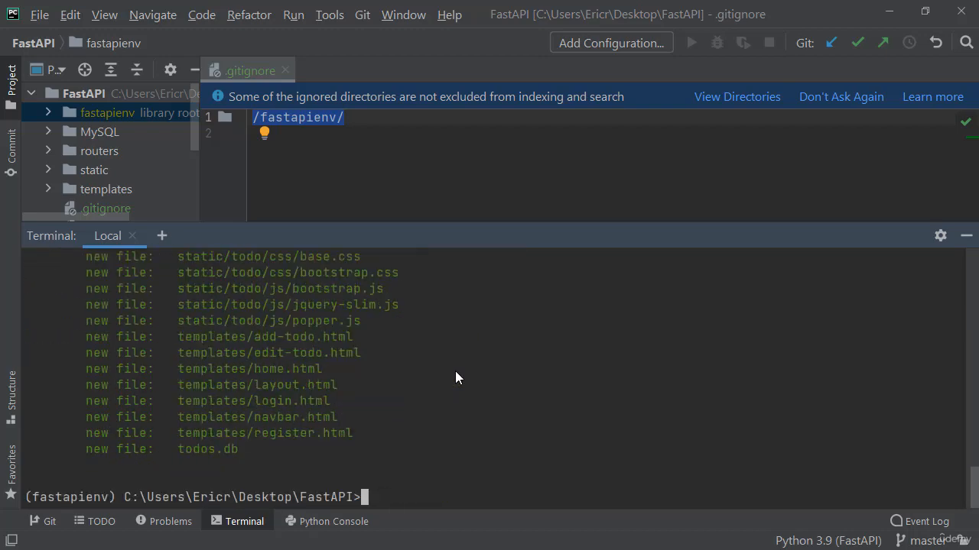
scroll(455, 371, "up", 8)
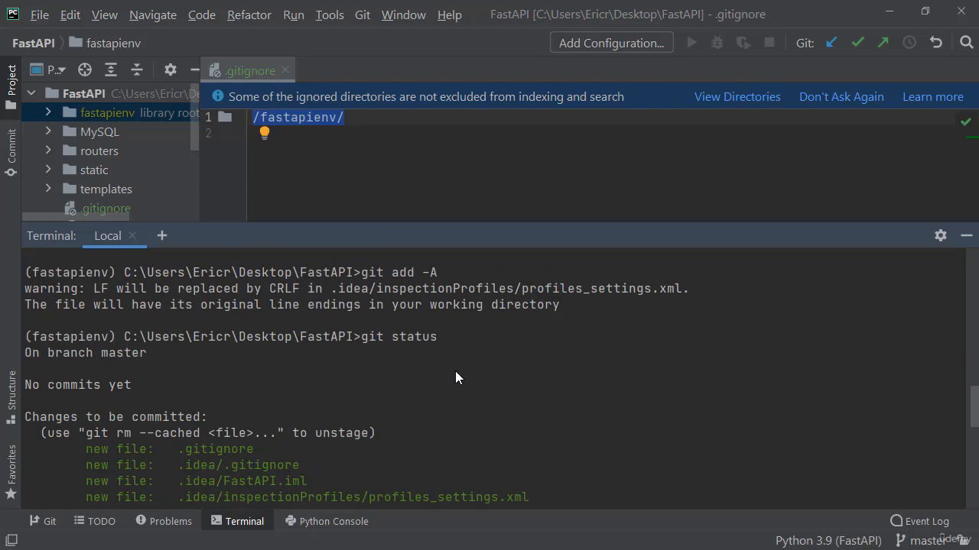
scroll(455, 371, "down", 8)
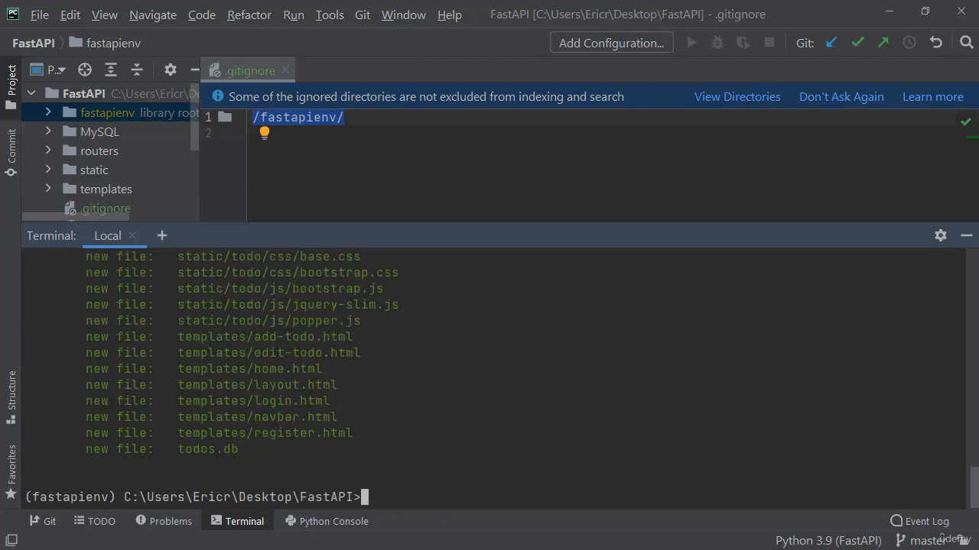
- Copy the command git commit -m "first commit" from the GitHub setup page and run it in PyCharm's terminal
key("alt+Tab")
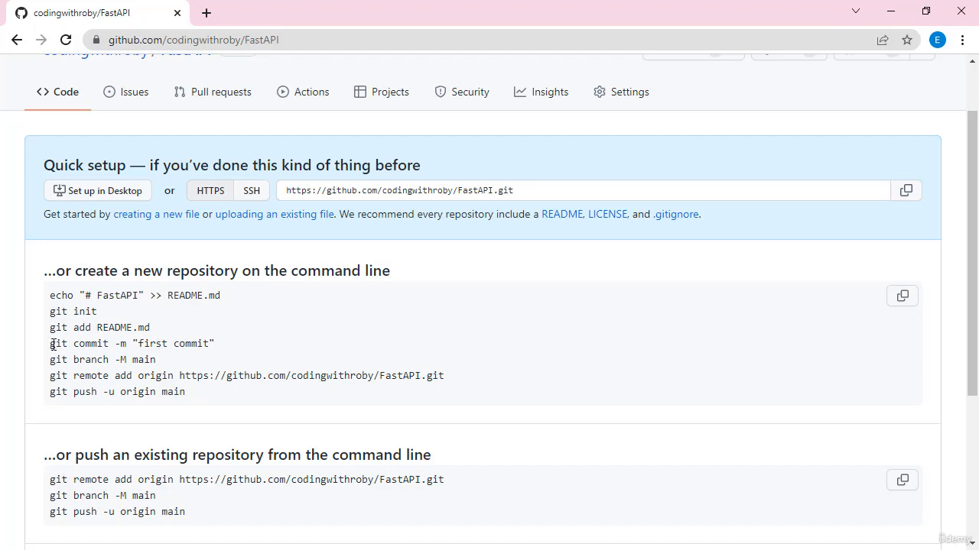
left_click_drag(50, 346, 221, 342)
key("ctrl+c")
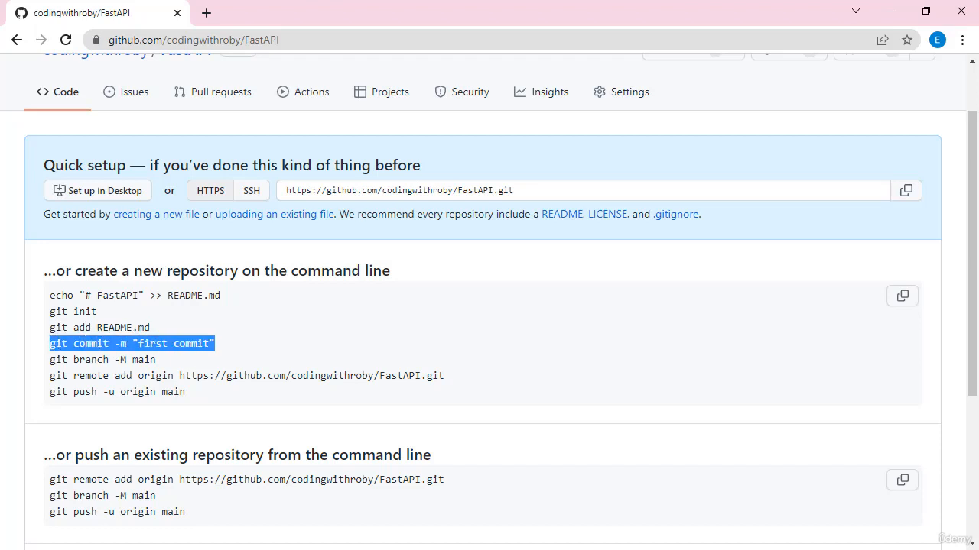
key("alt+Tab")
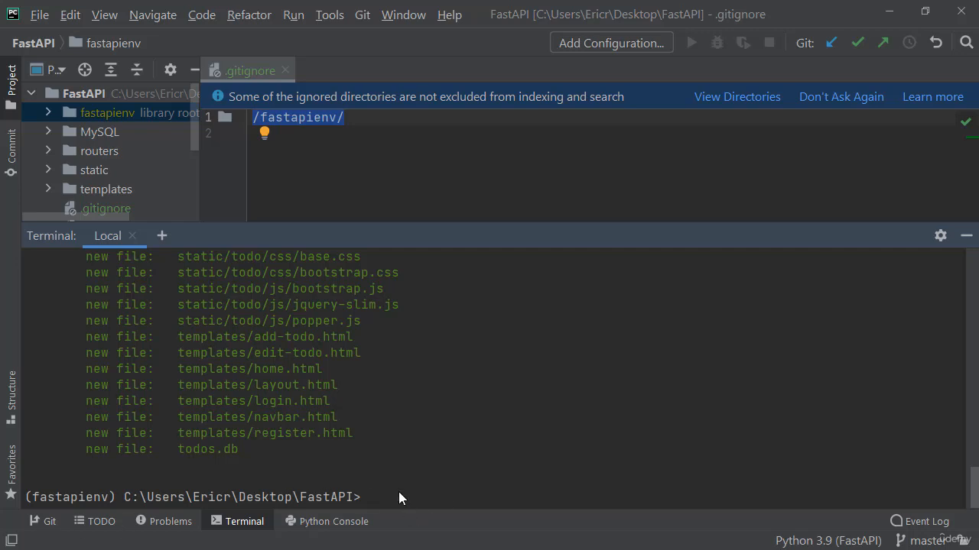
key("ctrl+v")
key("Return")
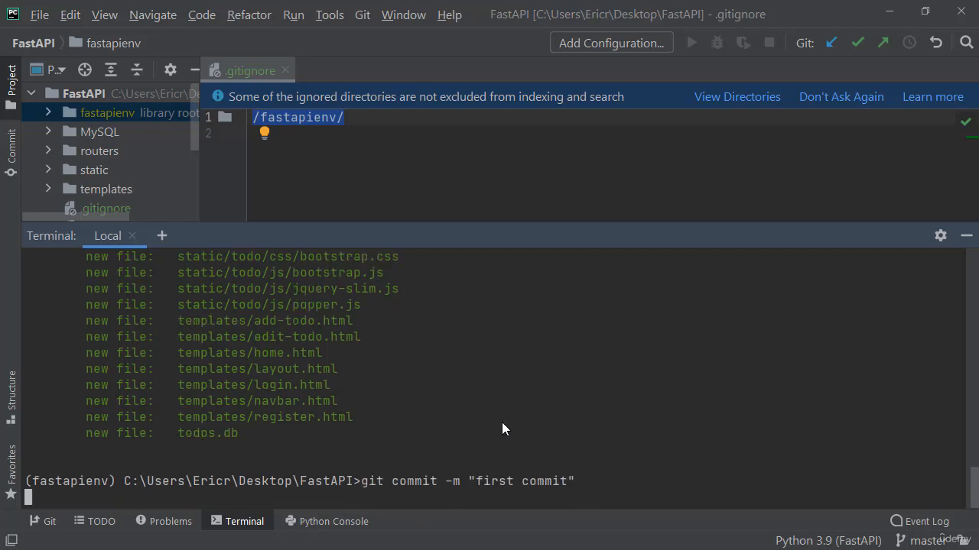
- Copy the command git branch -M main from the GitHub setup page and run it in PyCharm's terminal
key("alt+Tab")
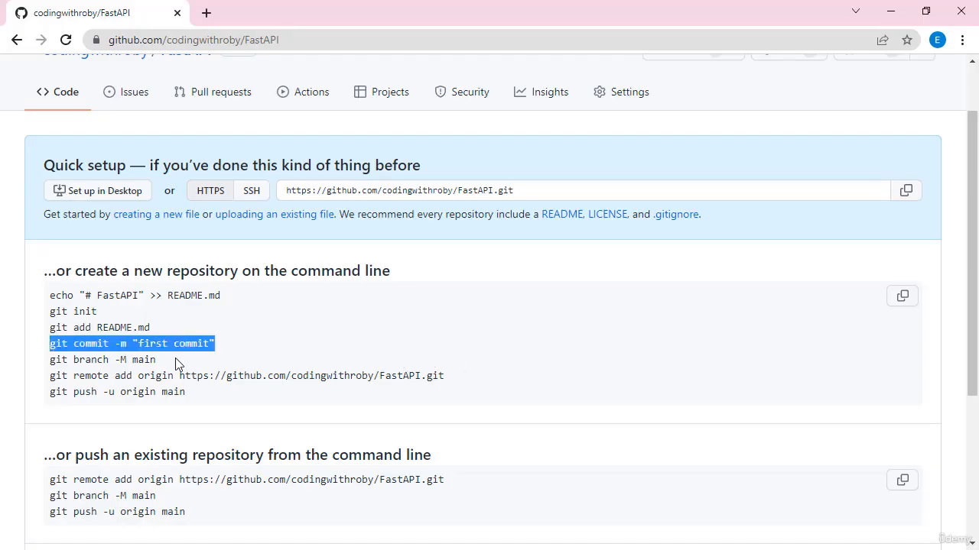
left_click_drag(178, 361, 42, 364)
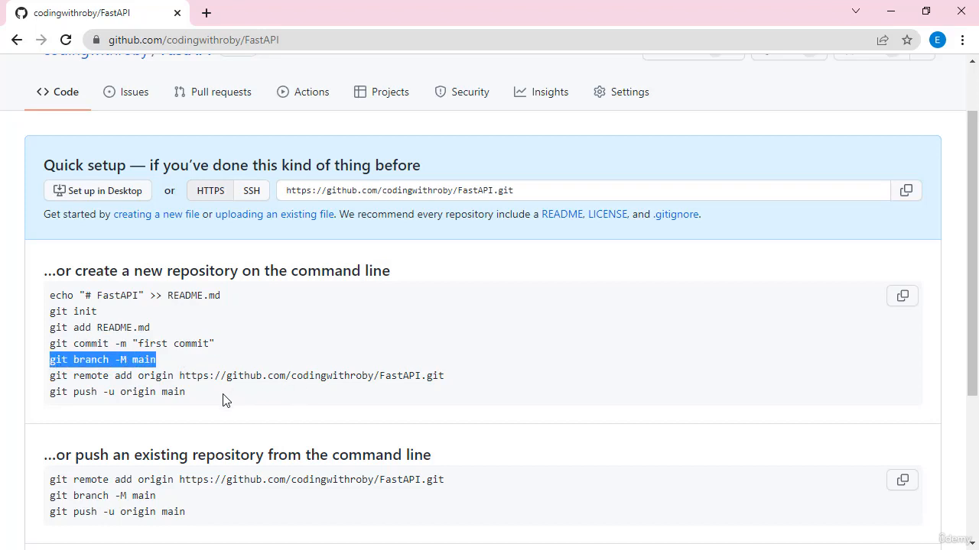
key("alt+Tab")
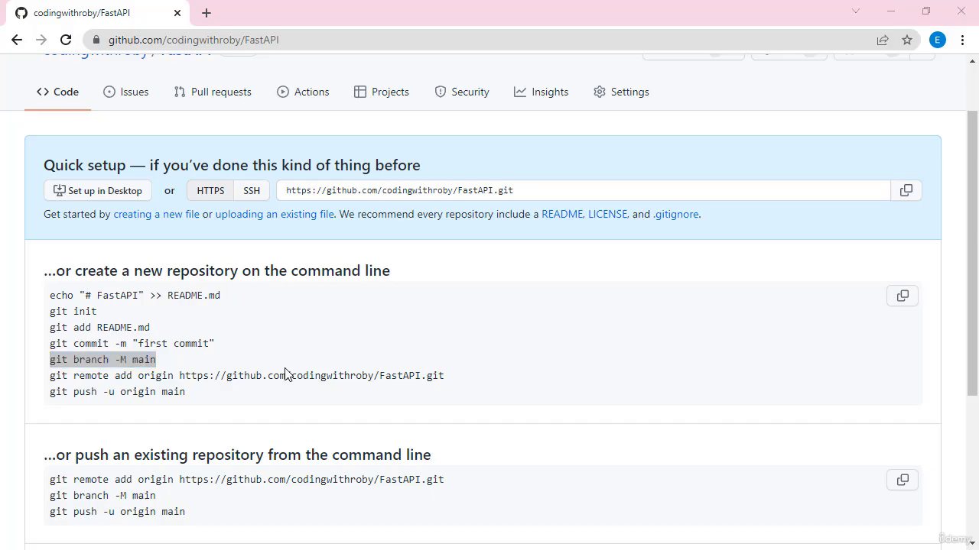
type("git branch -M main")
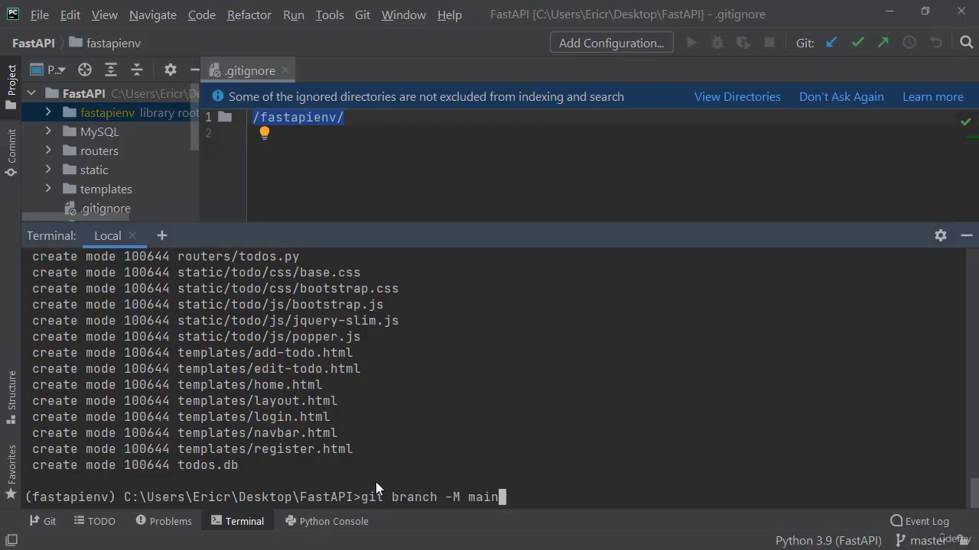
key("Return")
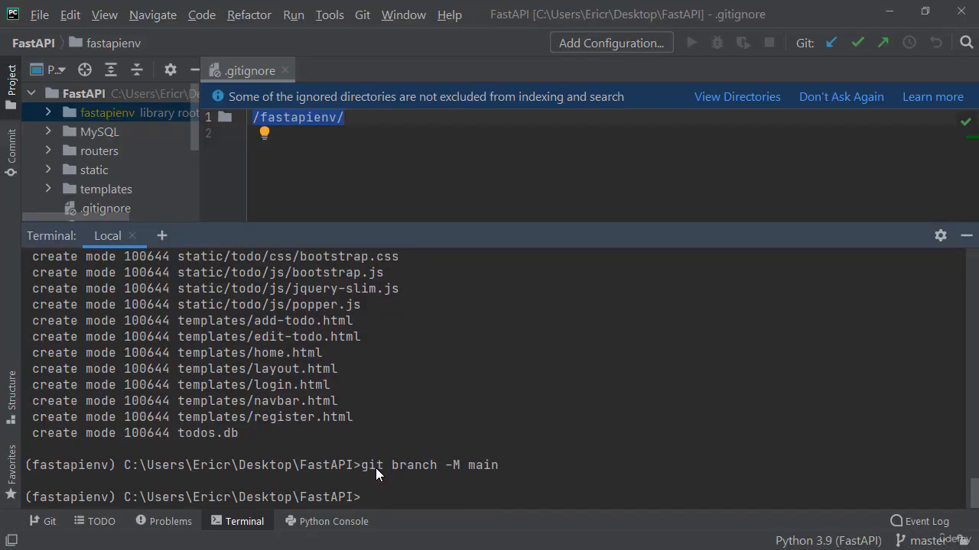
- Copy the git remote add origin command with the FastAPI repository URL from GitHub and run it in PyCharm's terminal
key("alt+Tab")
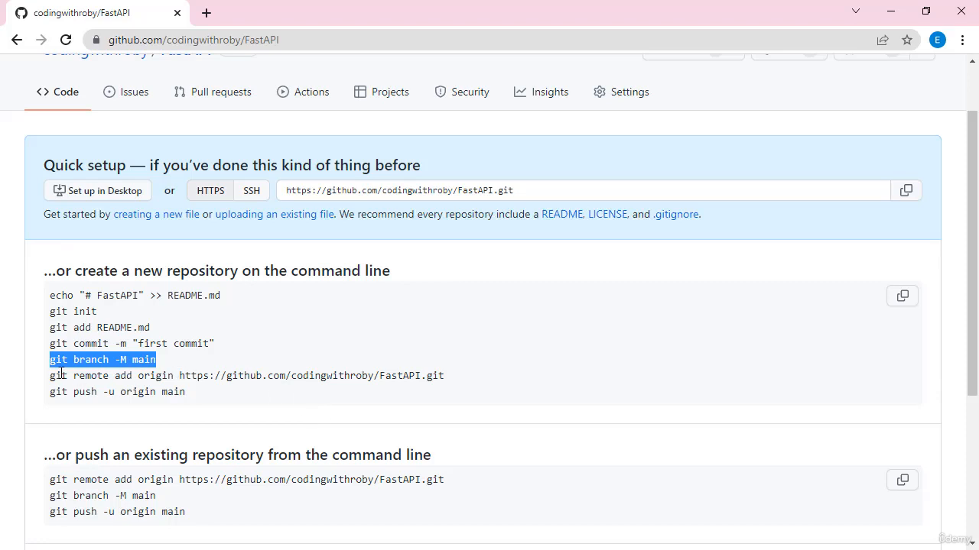
left_click_drag(49, 375, 462, 387)
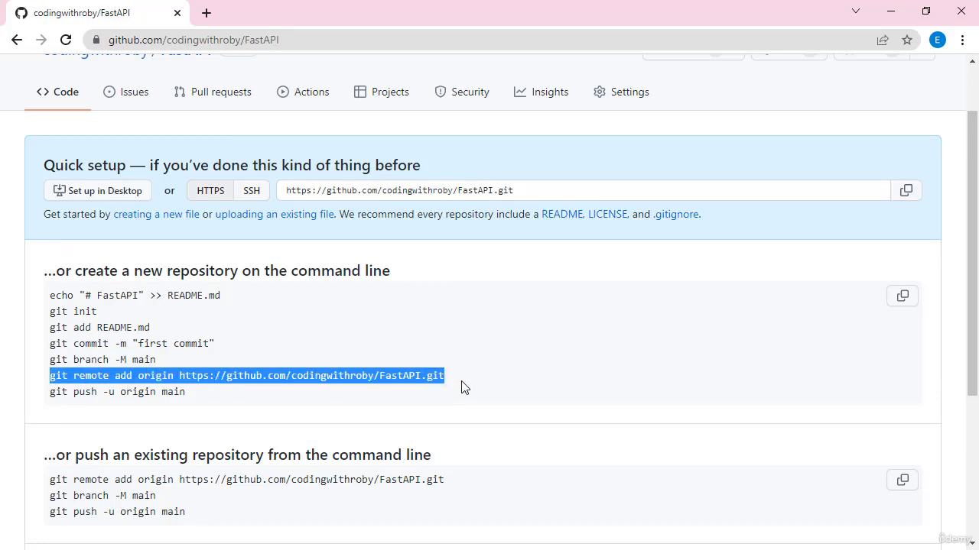
key("ctrl+c")
key("alt+Tab")
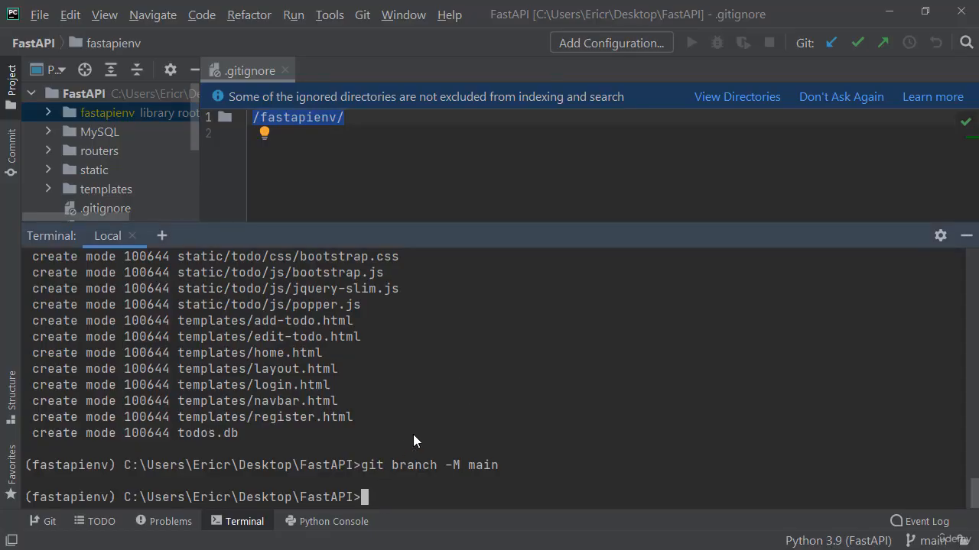
key("ctrl+v")
key("Return")
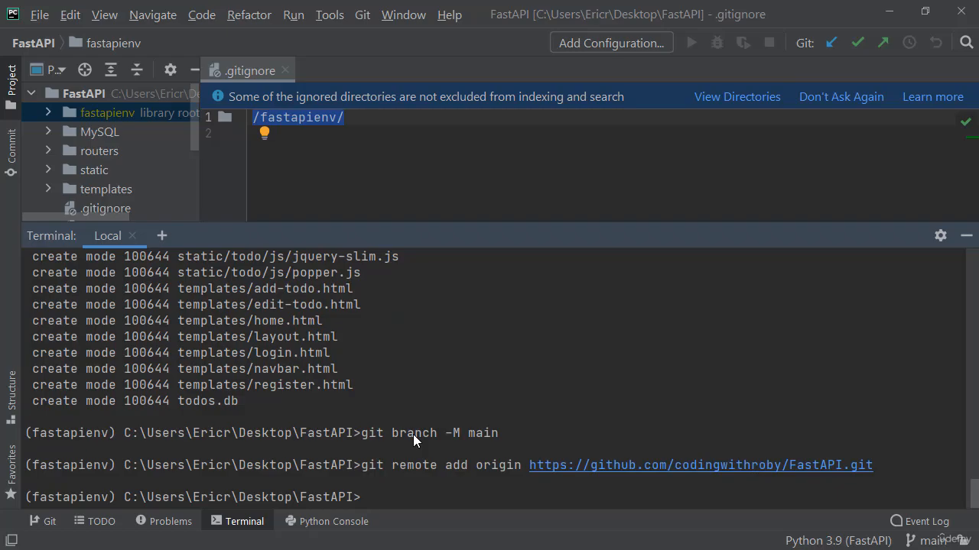
- Copy the command git push -u origin main from GitHub and paste it into PyCharm's terminal without running it
key("alt+Tab")
left_click(222, 398)
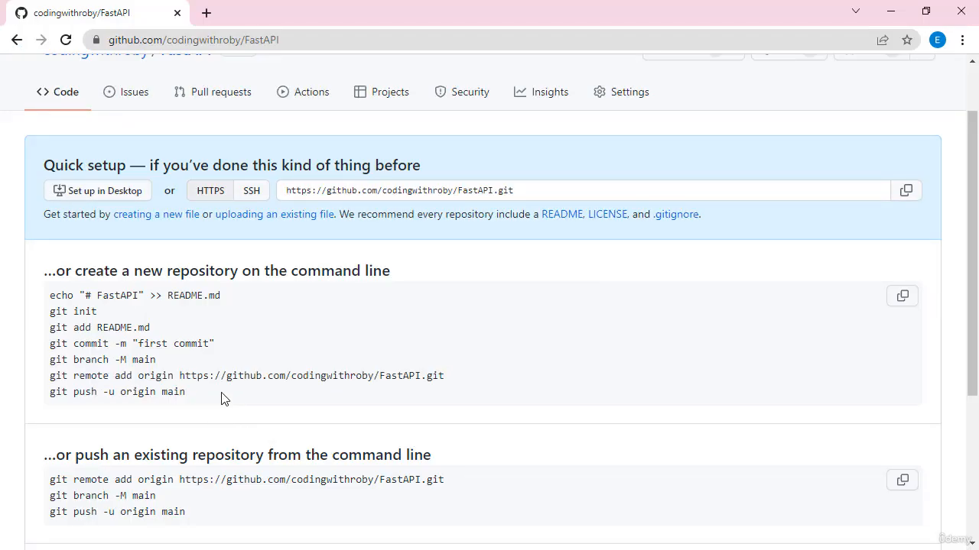
left_click_drag(218, 398, 30, 397)
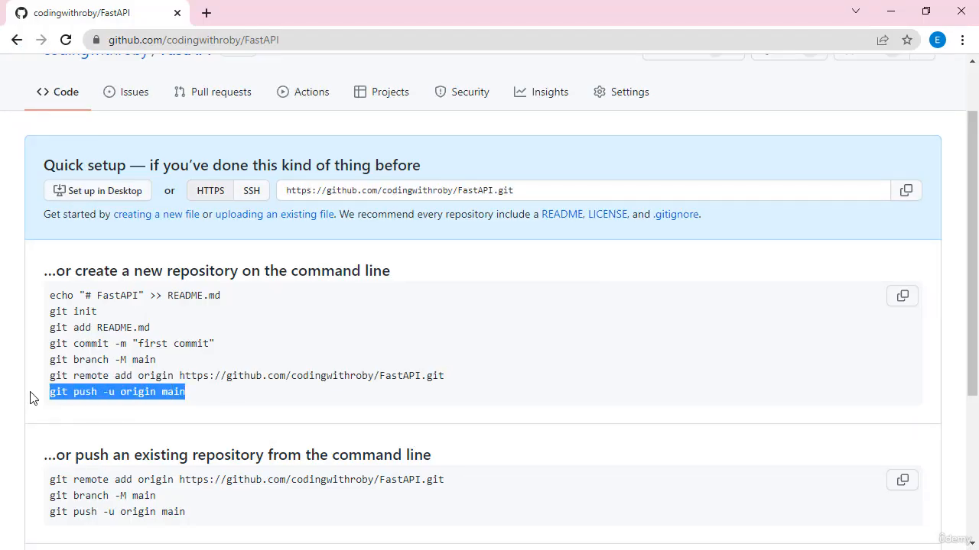
key("ctrl+c")
key("alt+Tab")
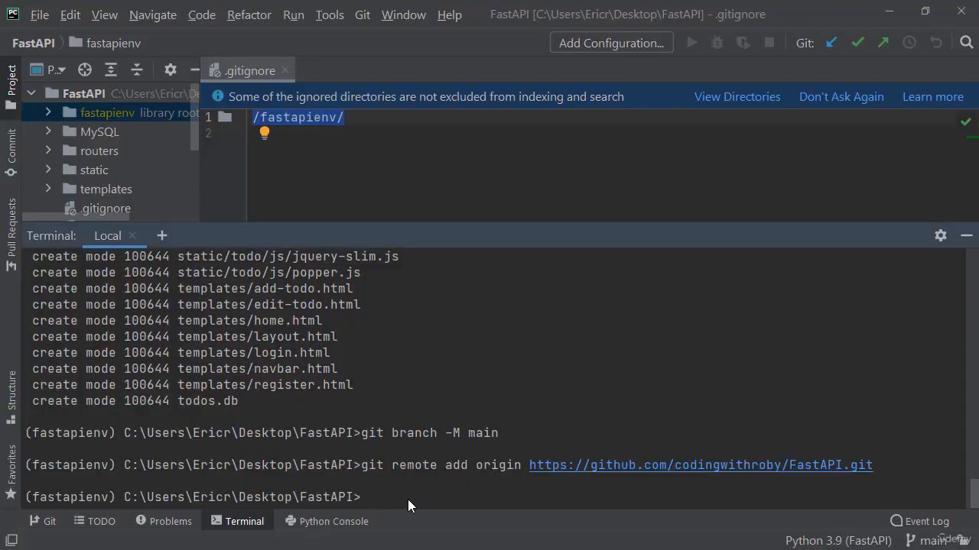
key("ctrl+v")
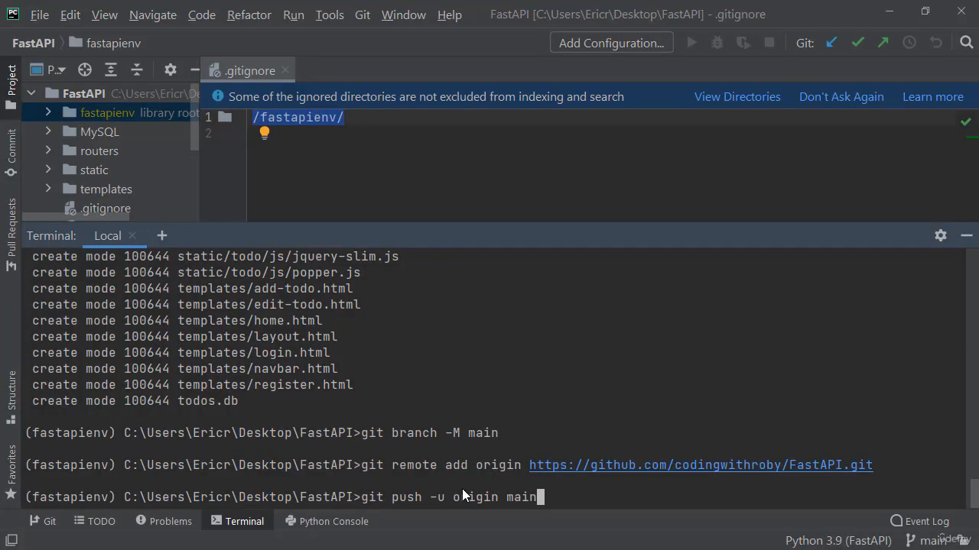
- Switch back to GitHub and start a new personal access token from the account's developer settings
key("alt+Tab")
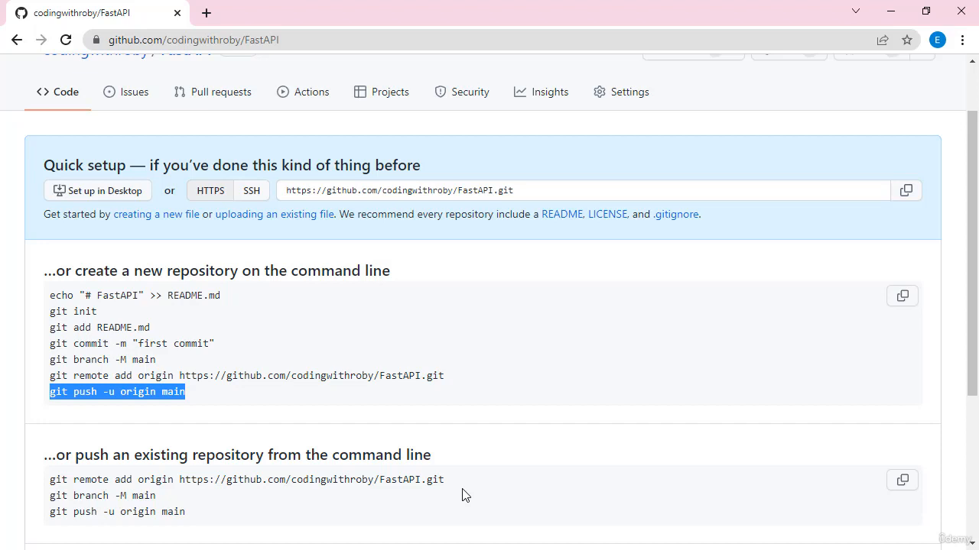
scroll(691, 365, "up", 1)
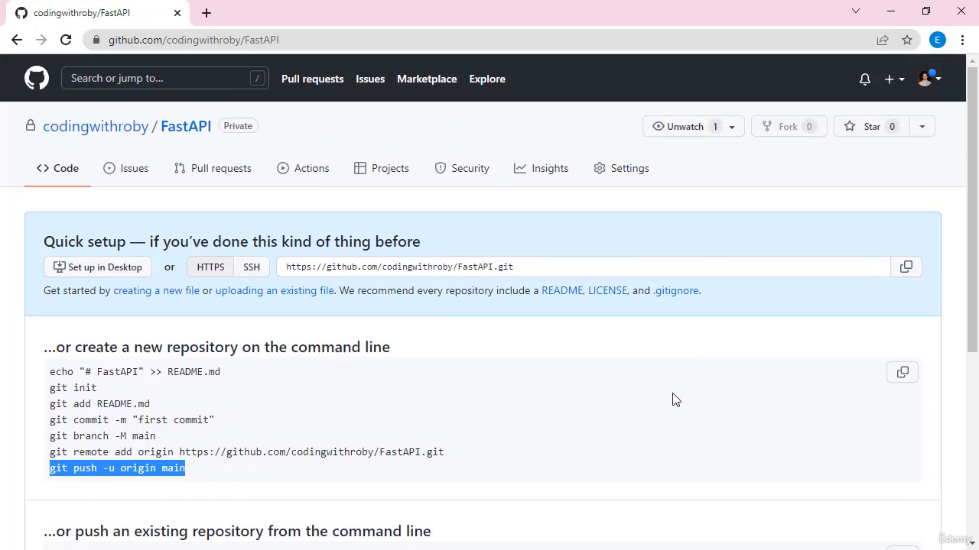
left_click(934, 90)
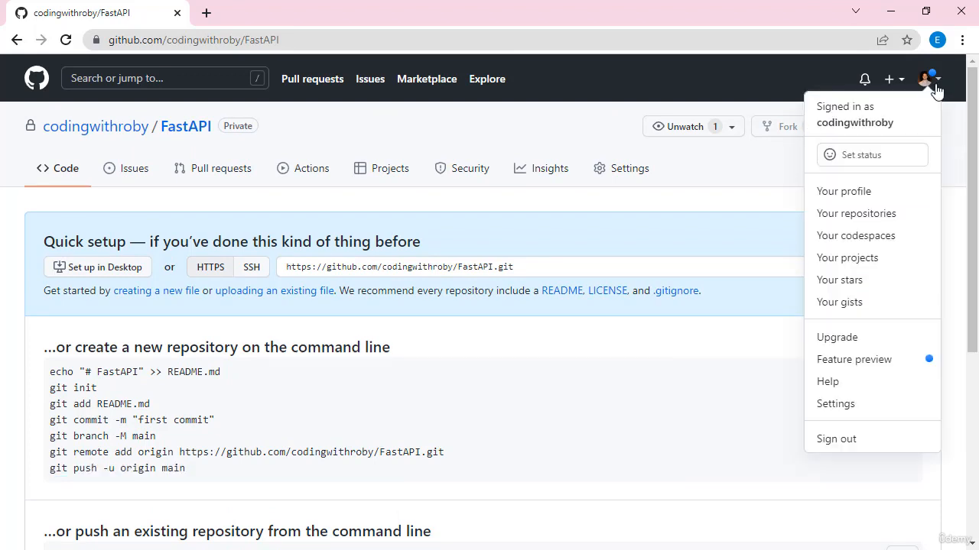
left_click(857, 406)
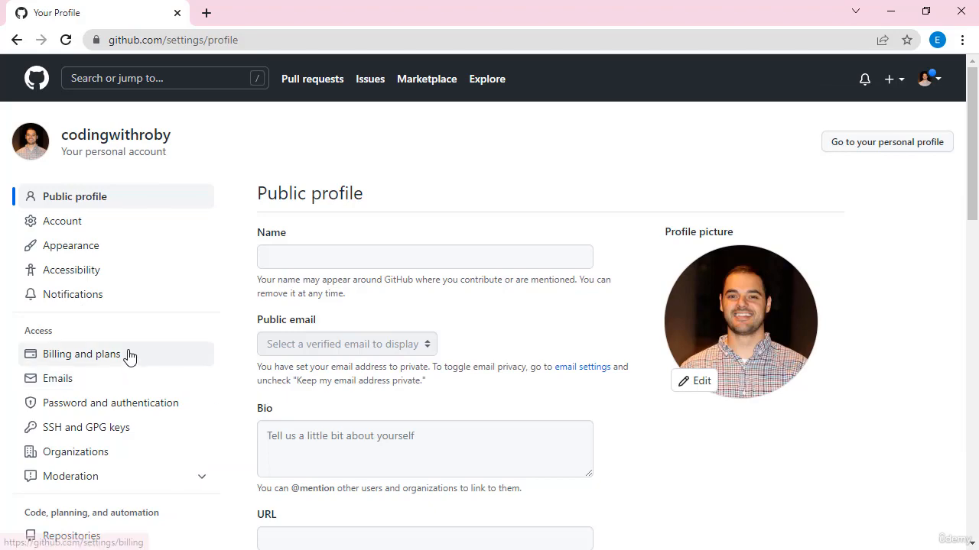
scroll(129, 356, "down", 6)
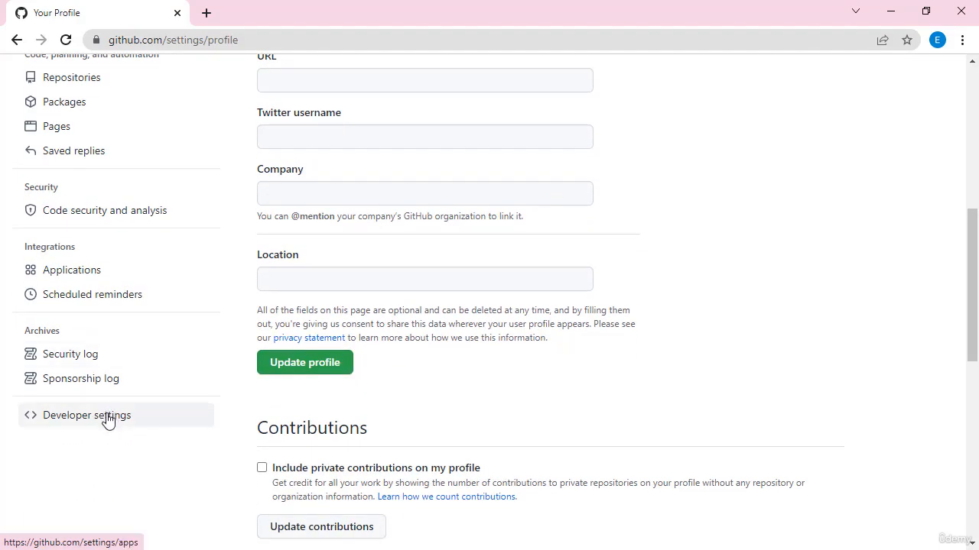
left_click(109, 415)
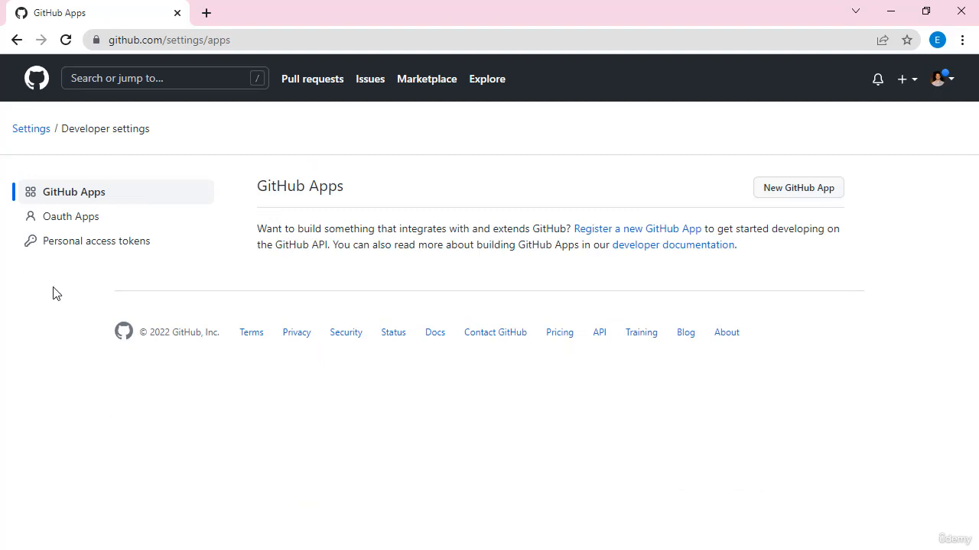
left_click(104, 251)
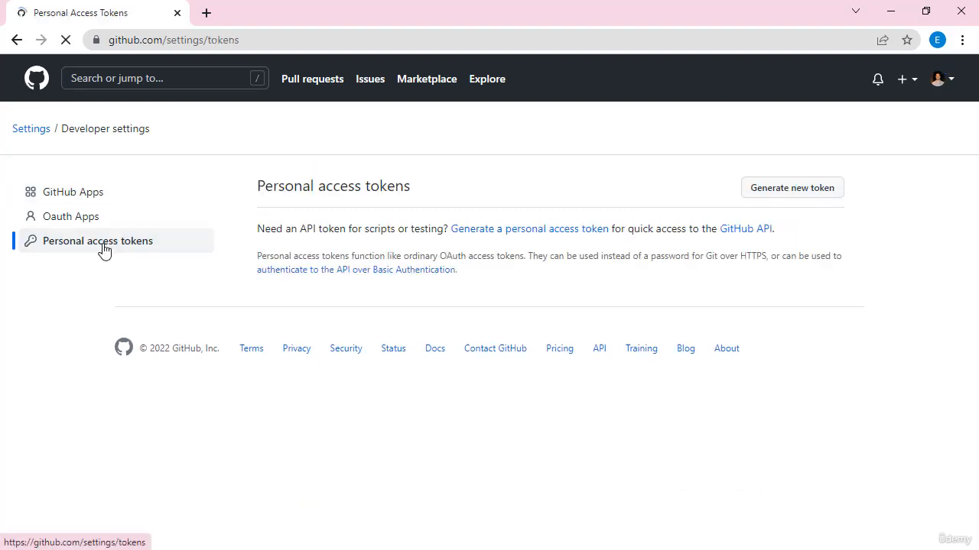
left_click(805, 196)
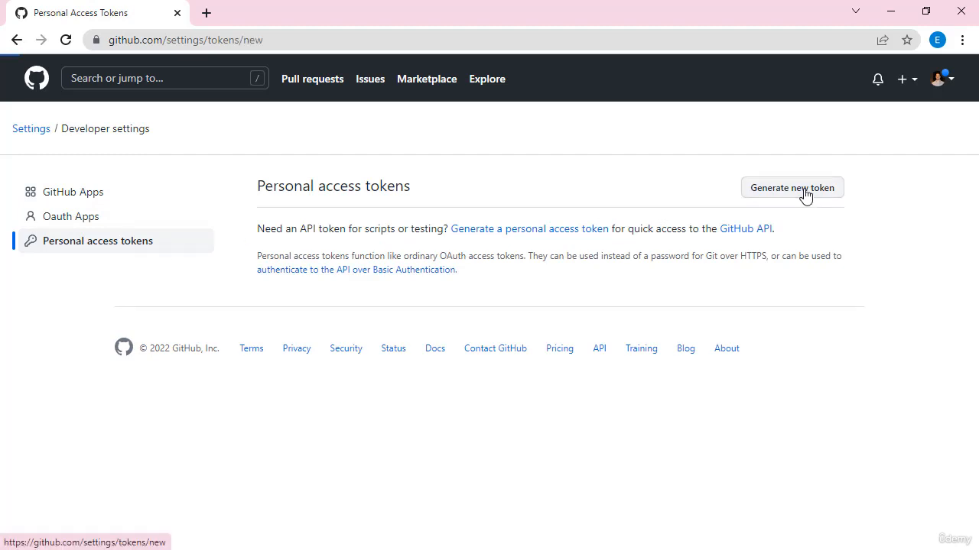
- Set the new token's note to FastAPI and its expiration to 7 days
left_click(408, 304)
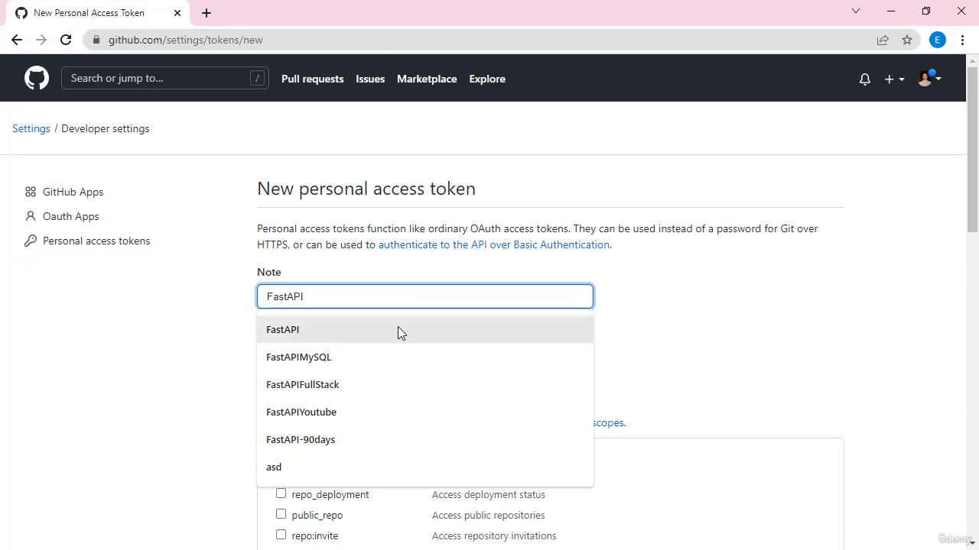
left_click(398, 329)
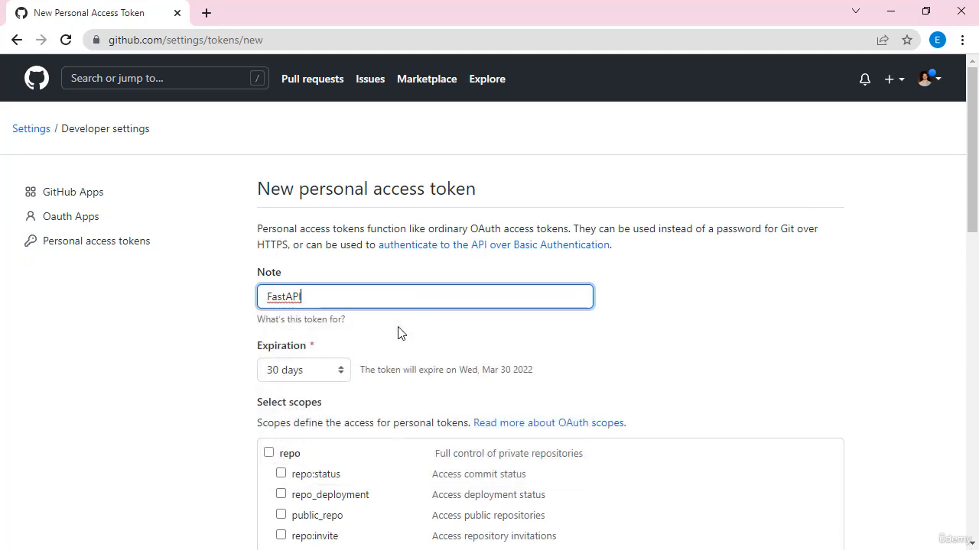
left_click(285, 372)
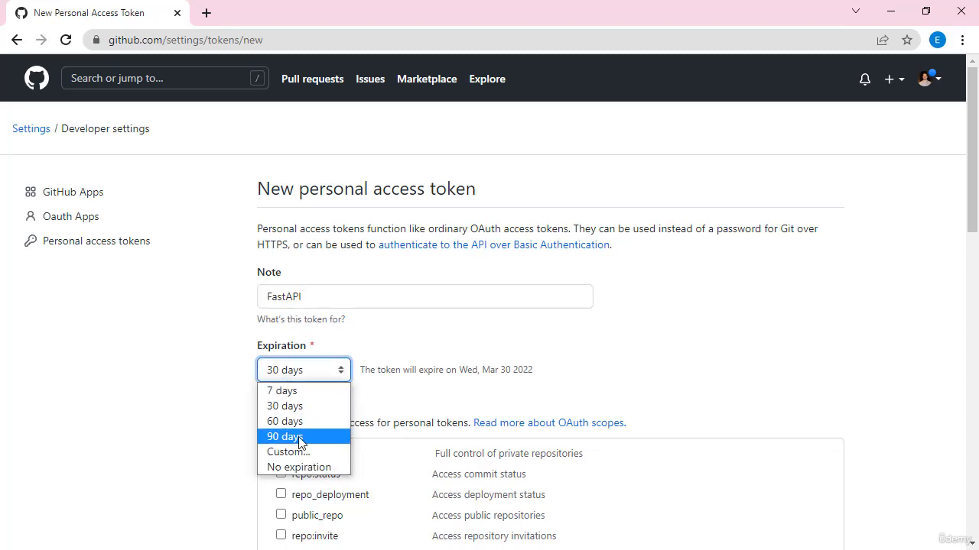
left_click(305, 392)
left_click(563, 383)
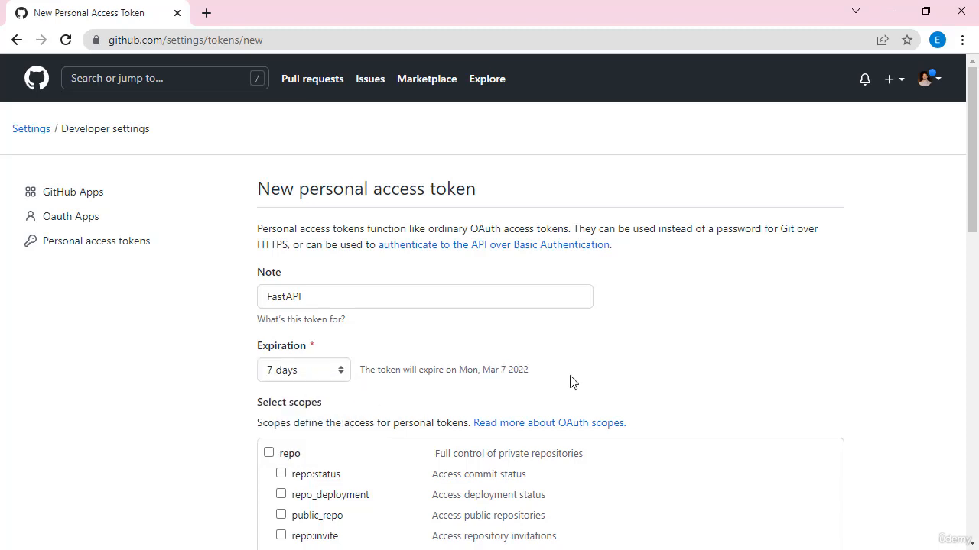
- Grant the token the repo, workflow, write:packages, delete:packages, admin:org, admin:public_key and admin:repo_hook scopes
scroll(240, 343, "down", 1)
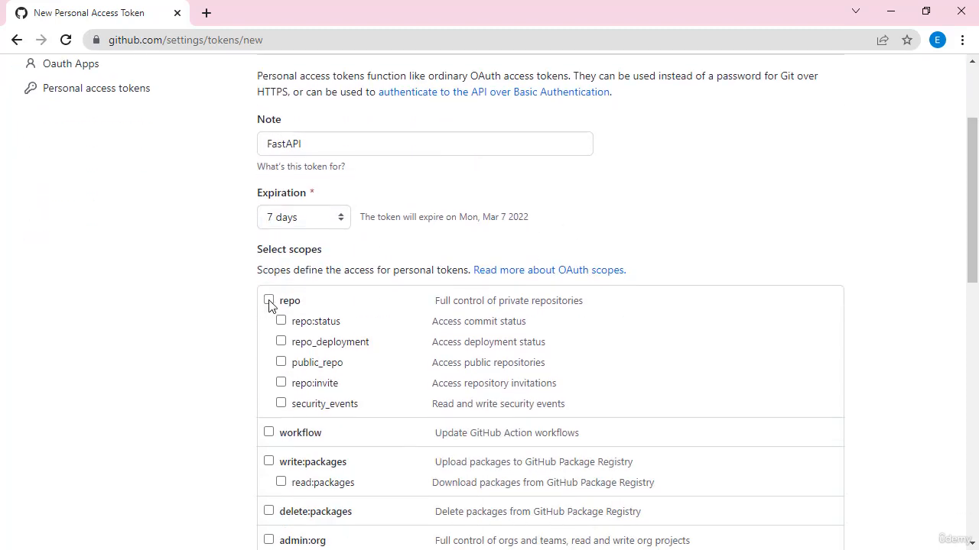
left_click(269, 299)
scroll(265, 298, "down", 2)
left_click(269, 280)
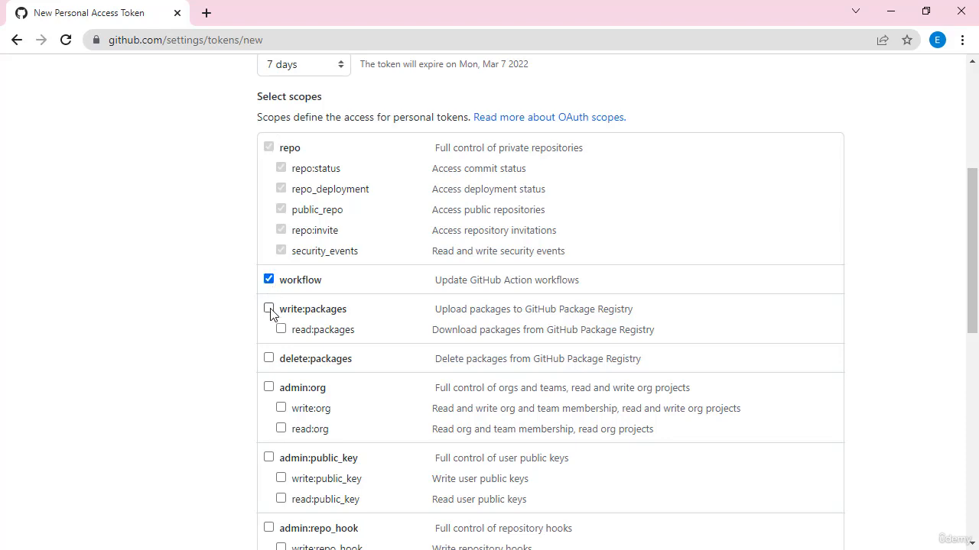
left_click(268, 309)
left_click(269, 358)
left_click(268, 387)
scroll(279, 374, "down", 4)
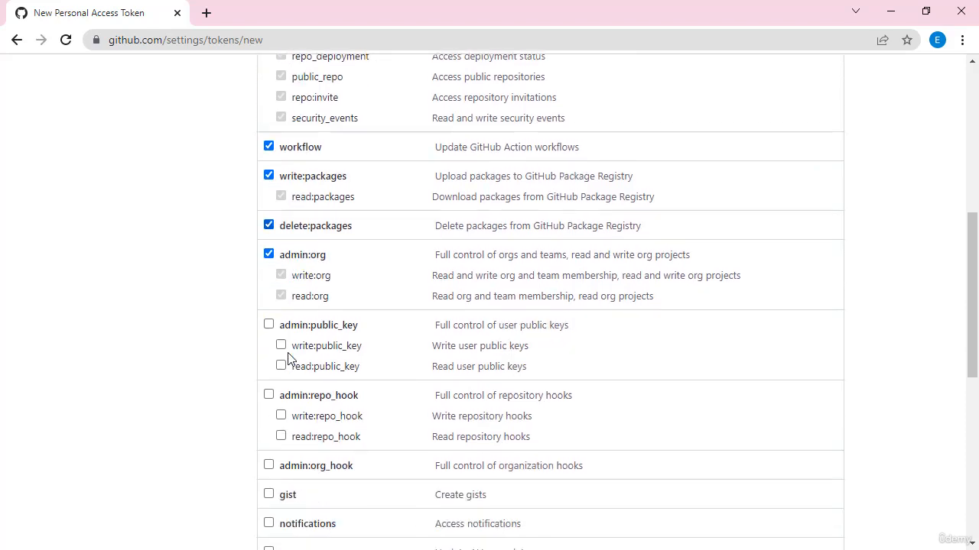
left_click(269, 152)
left_click(269, 222)
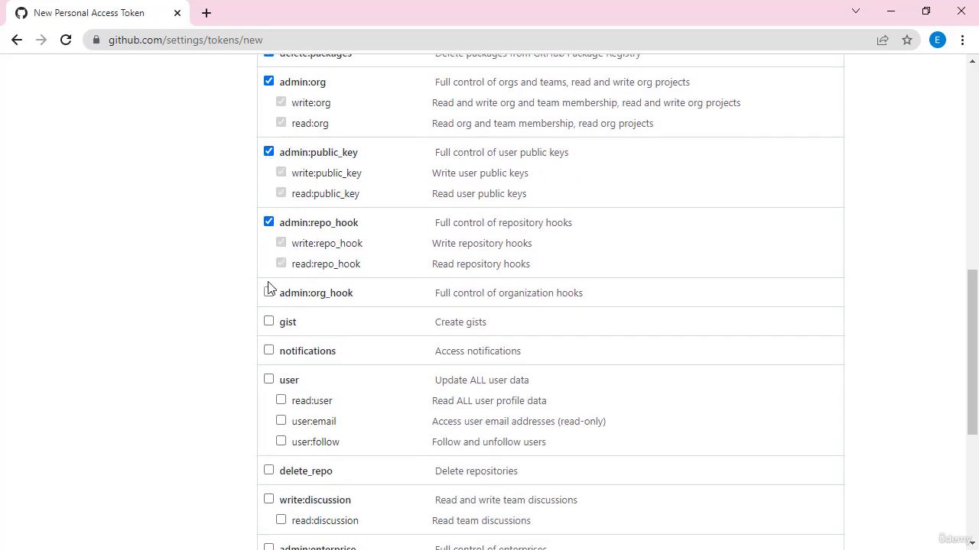
- Grant the token the admin:org_hook, gist, notifications, user, delete_repo, write:discussion, admin:enterprise and admin:gpg_key scopes
left_click(269, 292)
left_click(268, 321)
left_click(268, 351)
left_click(269, 380)
scroll(286, 321, "down", 3)
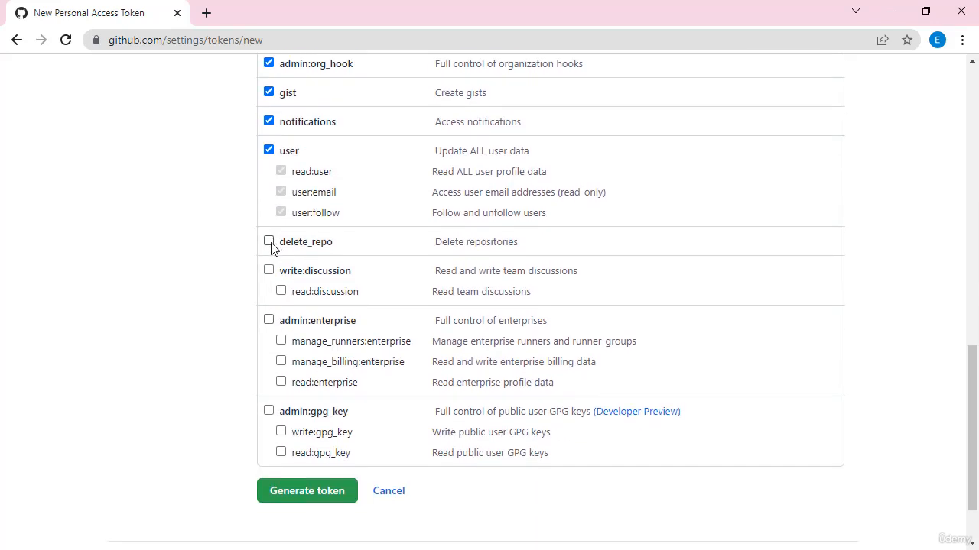
left_click(269, 241)
left_click(269, 270)
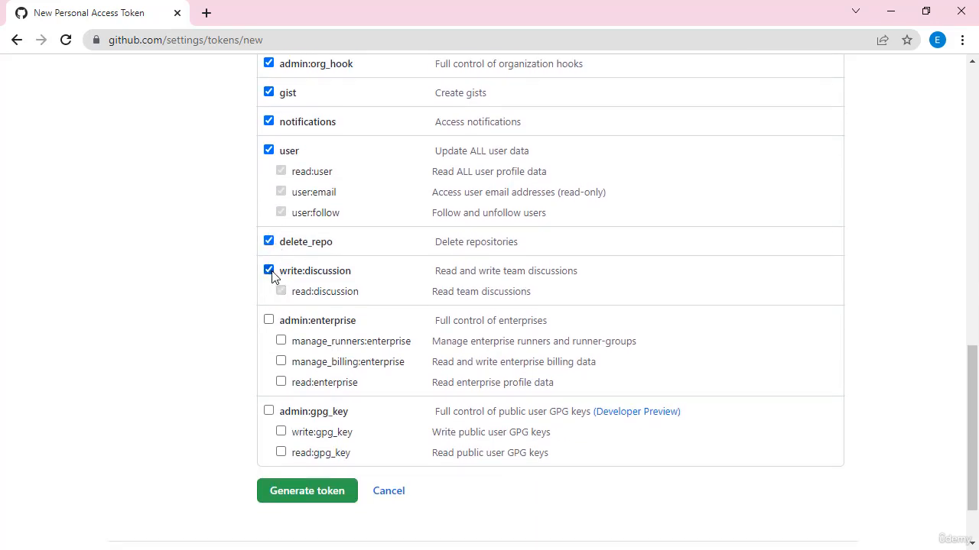
left_click(268, 320)
left_click(269, 410)
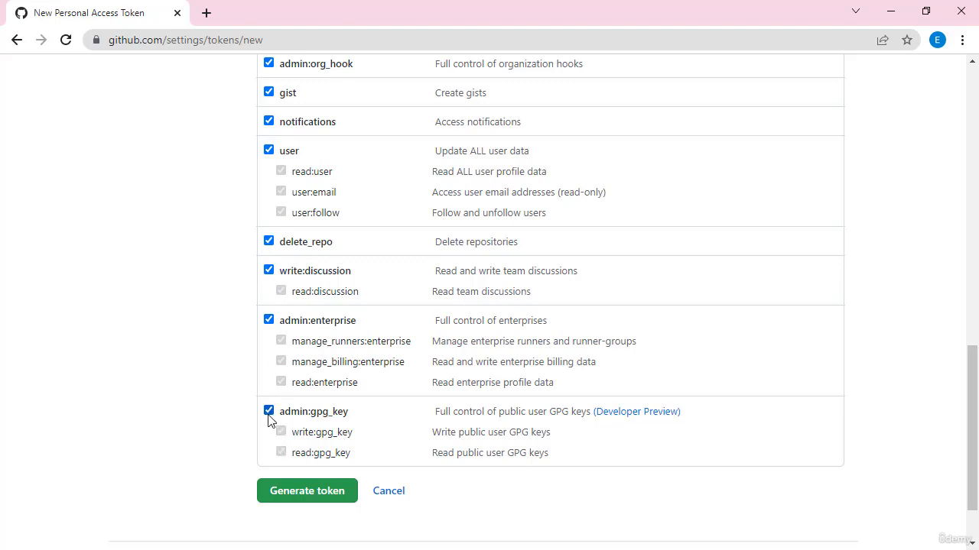
- Generate the personal access token and copy its value to the clipboard
left_click(313, 501)
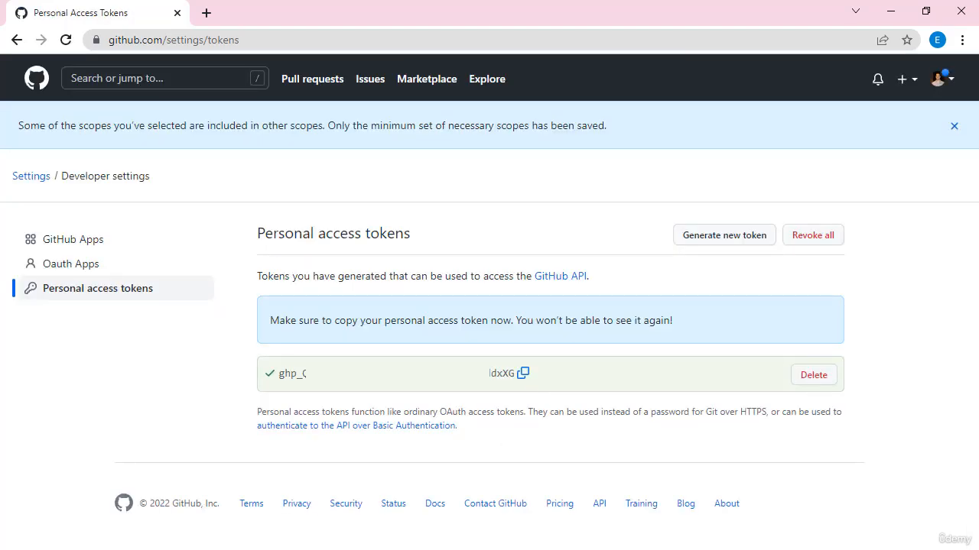
left_click_drag(279, 375, 524, 377)
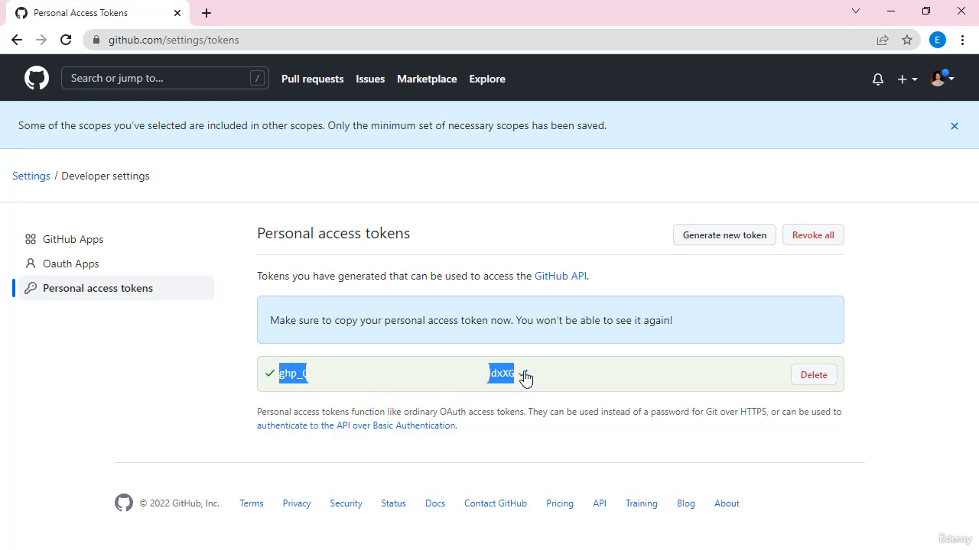
left_click(525, 377)
left_click(442, 388)
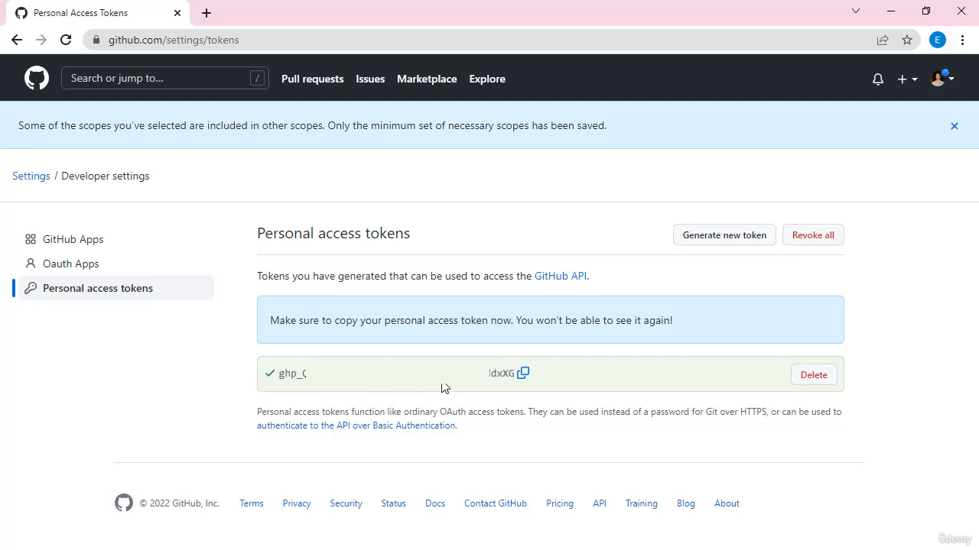
- Copy the personal access token and try git push -u origin main in the PyCharm terminal
left_click(527, 376)
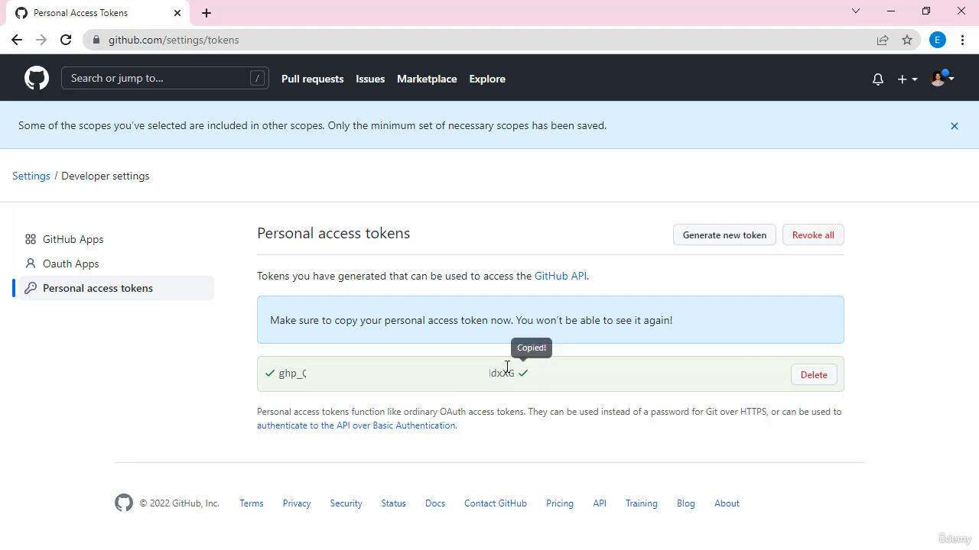
left_click(900, 16)
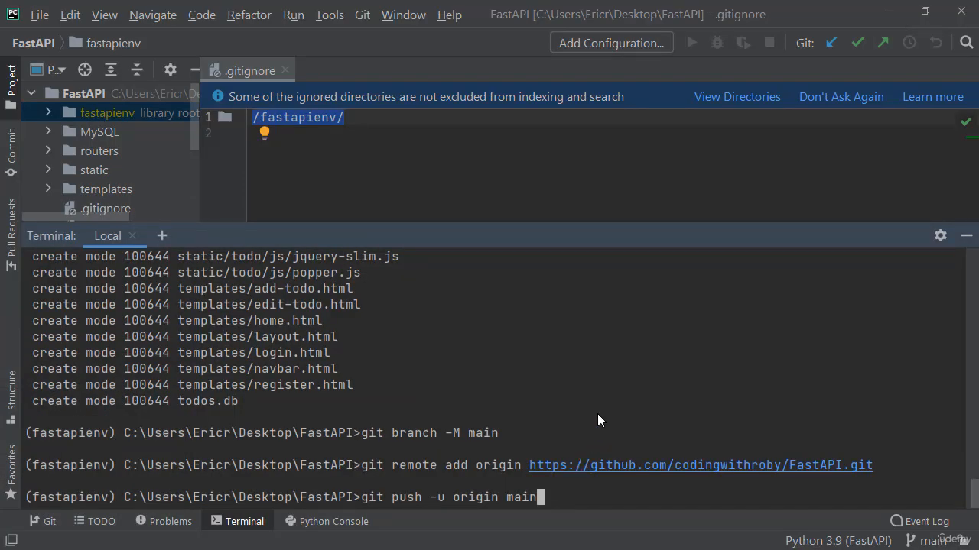
key("Return")
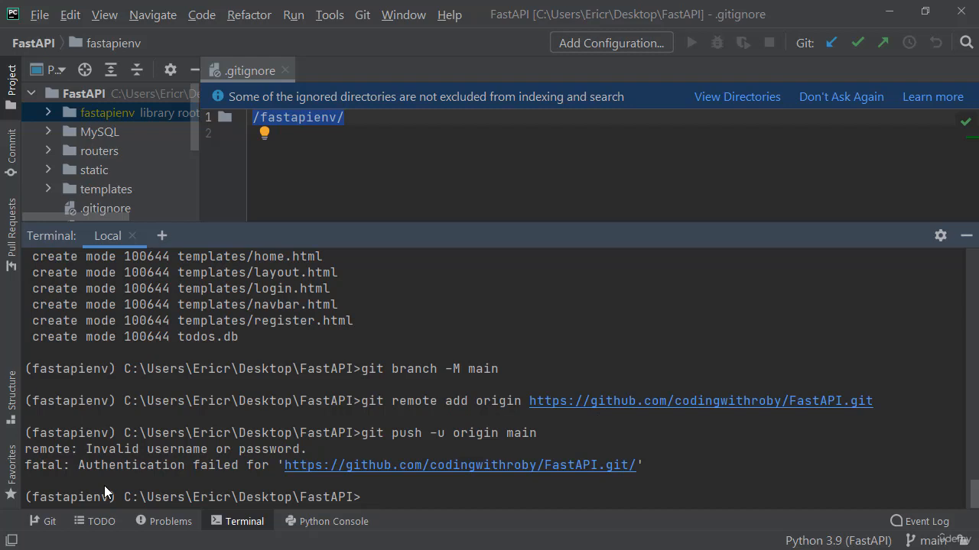
- Rerun git push -u origin main and sign in to GitHub with the token option by pasting the personal access token
key("Up")
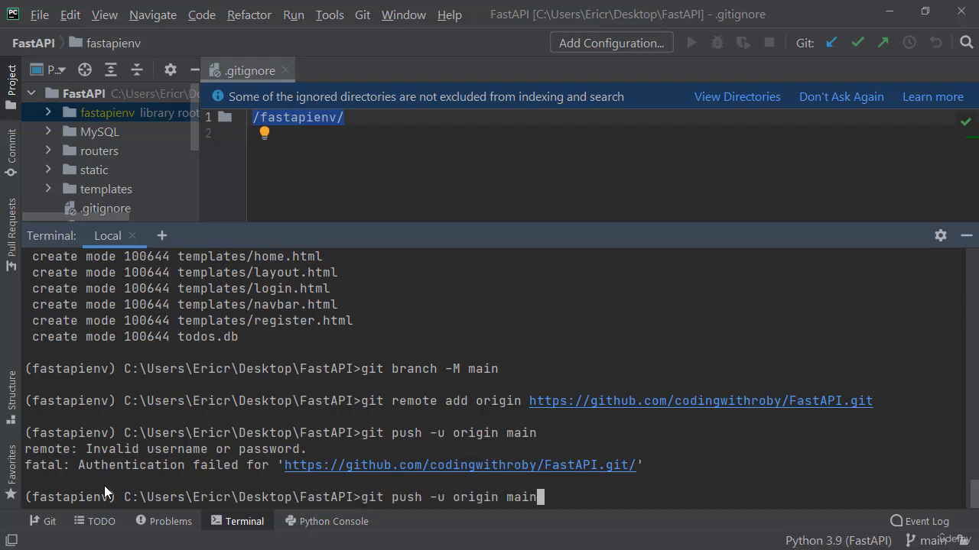
key("Return")
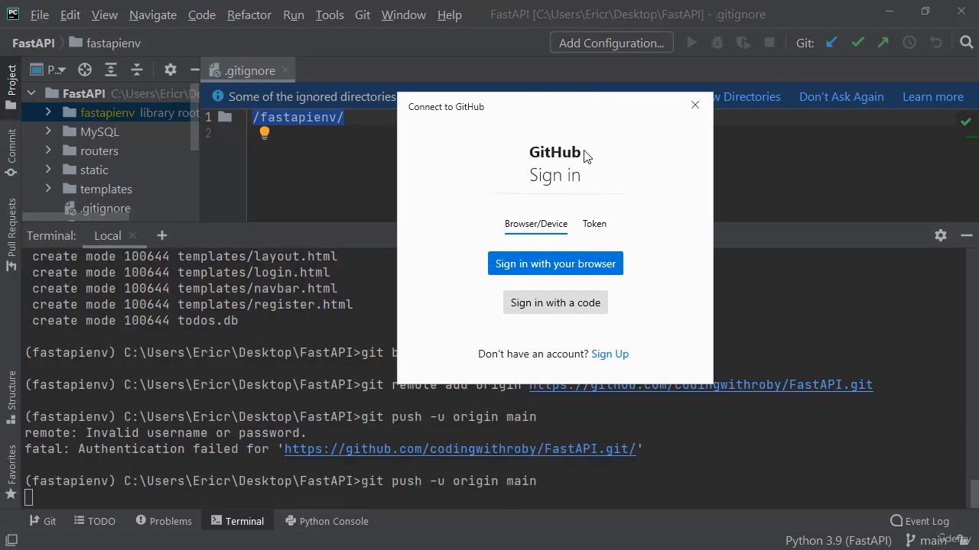
left_click(595, 225)
key("ctrl+v")
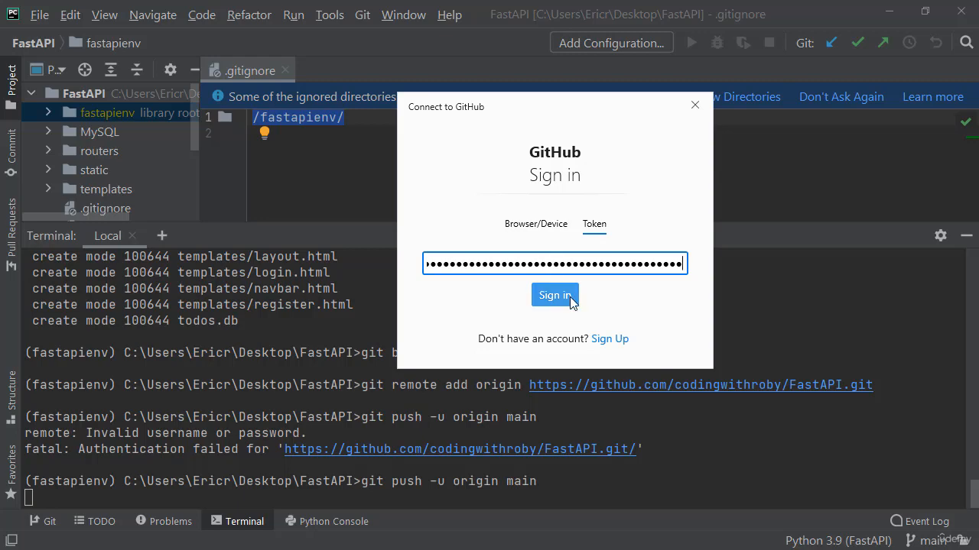
left_click(569, 297)
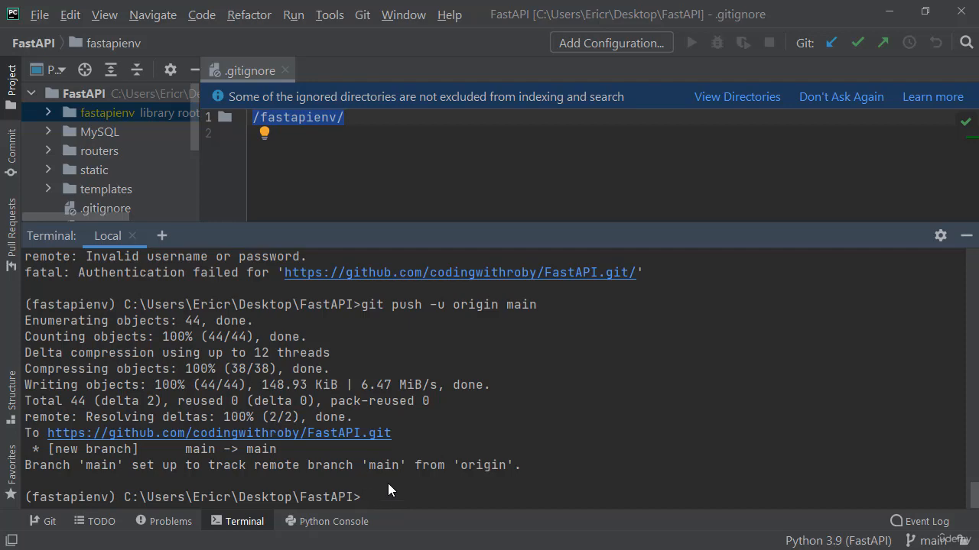
- Switch to the browser, open the private FastAPI repository on GitHub and examine its pushed files and folders
left_click(895, 5)
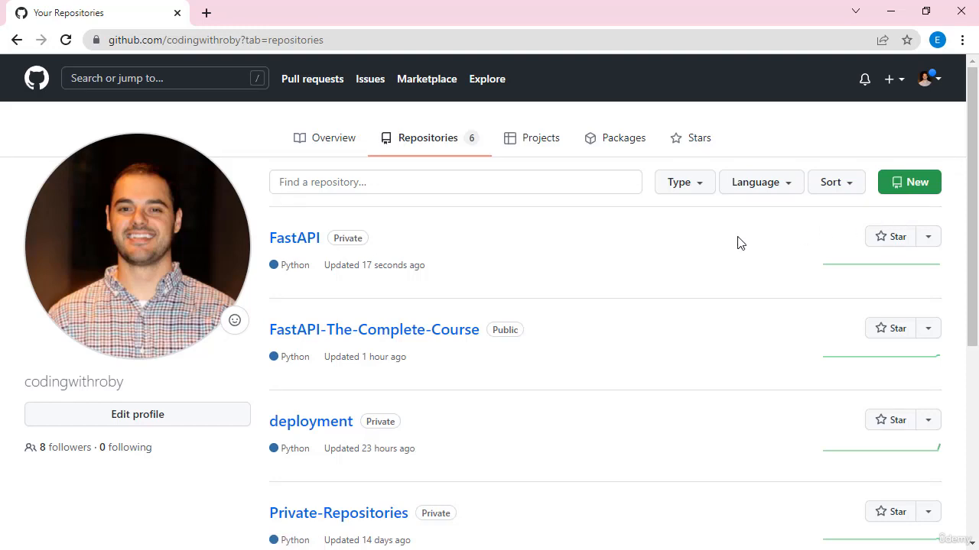
left_click(294, 238)
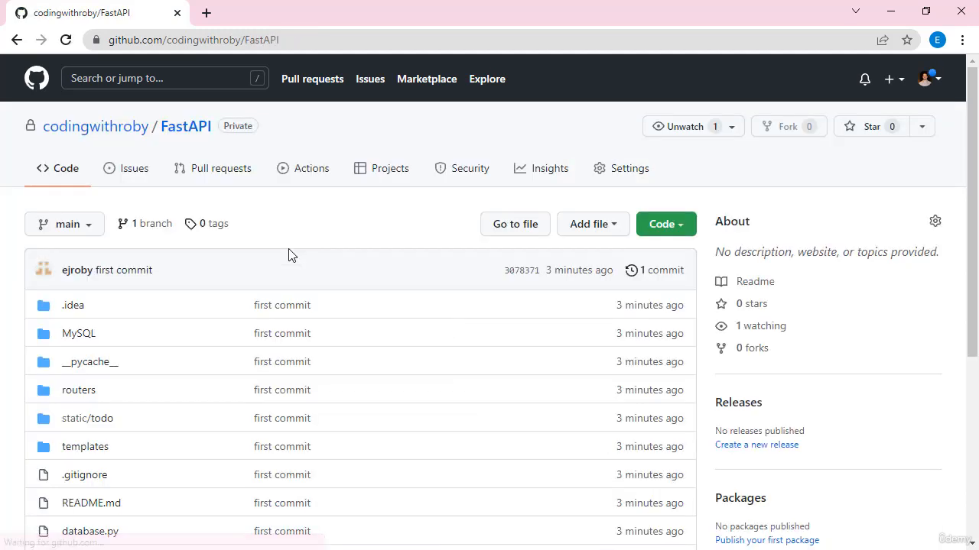
scroll(277, 286, "down", 1)
scroll(276, 287, "down", 2)
scroll(135, 221, "down", 2)
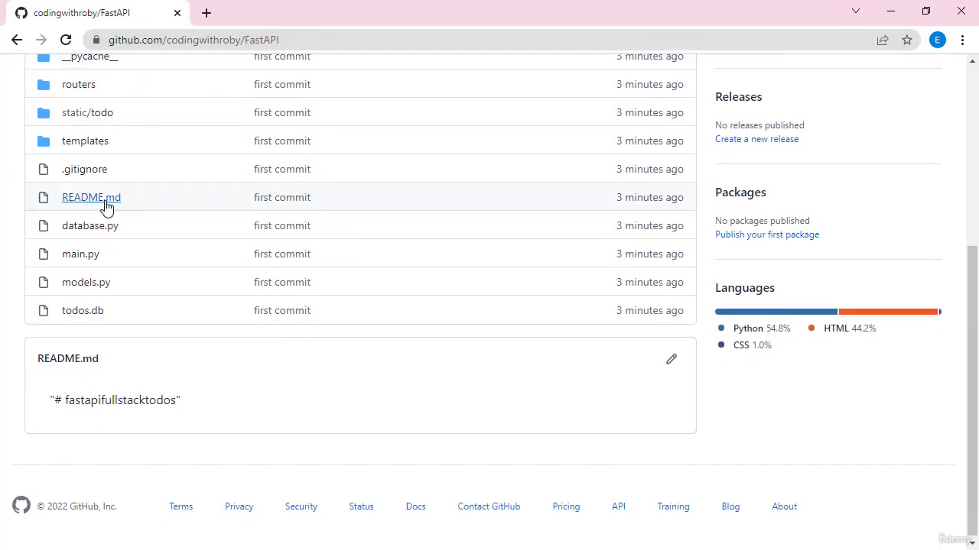
scroll(142, 359, "up", 1)
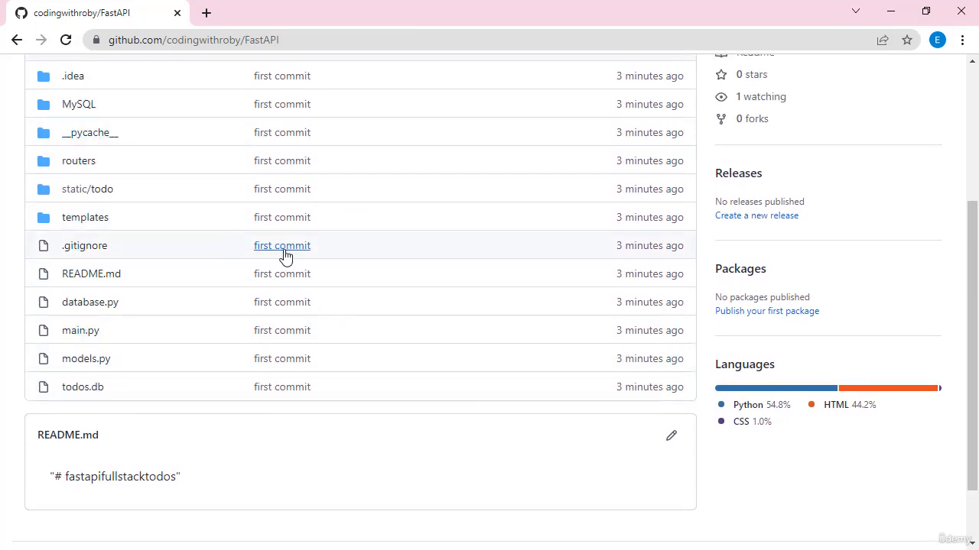
scroll(309, 321, "up", 1)
scroll(310, 321, "up", 2)
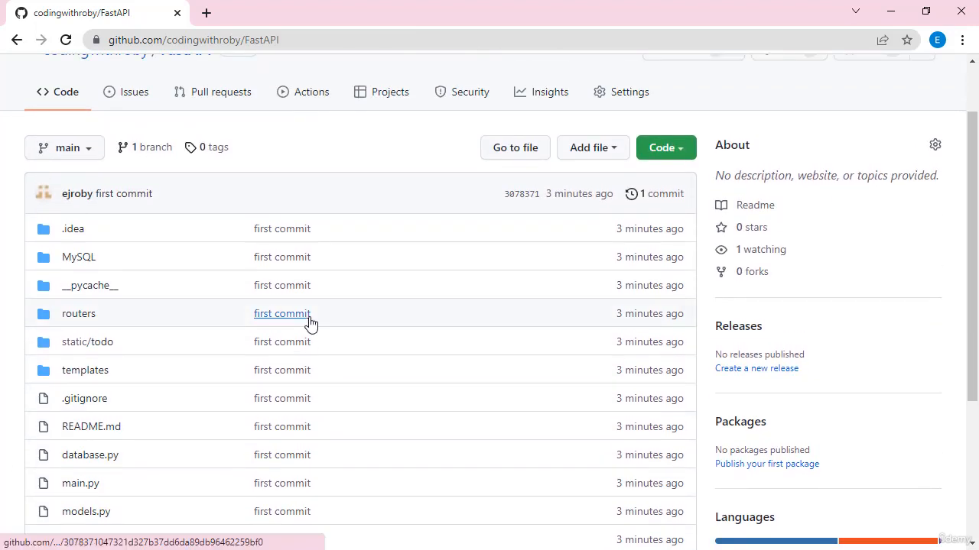